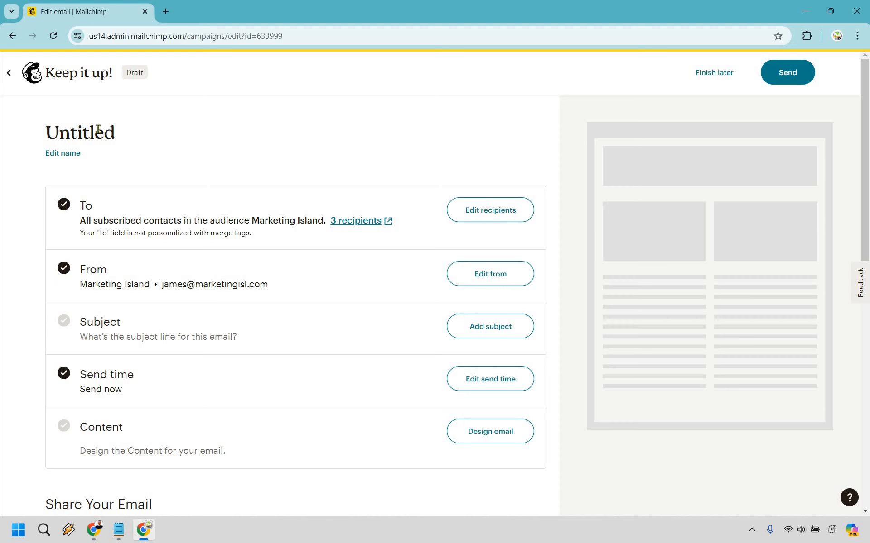
Switch to the Notepad file Follow up 1.txt and copy the line "Click Here To Access What You Requested."
left_click(126, 526)
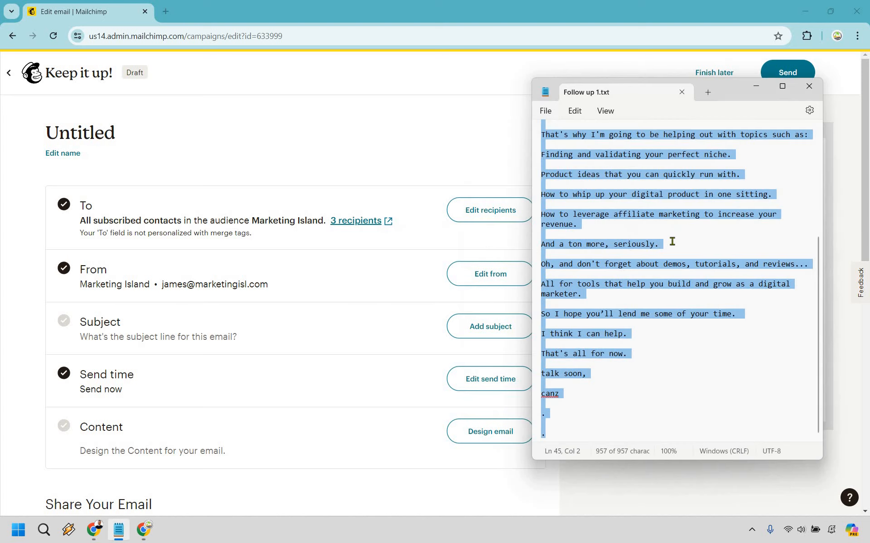
left_click(672, 241)
scroll(672, 236, "up", 6)
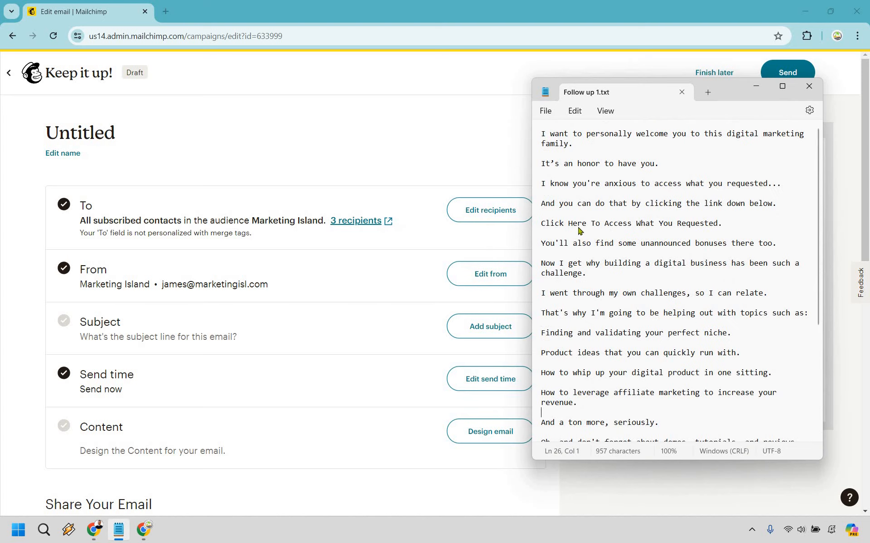
left_click(543, 225)
key("shift+End")
key("ctrl+c")
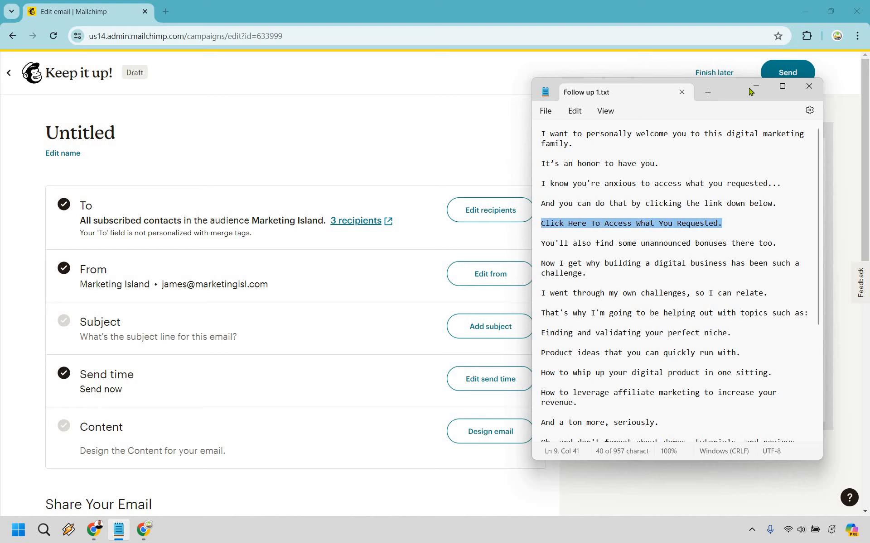
In the Mailchimp draft, save the subject "Click Here To Access What You Requested" with preview text "Here is the gift that you asked for..."
left_click(419, 149)
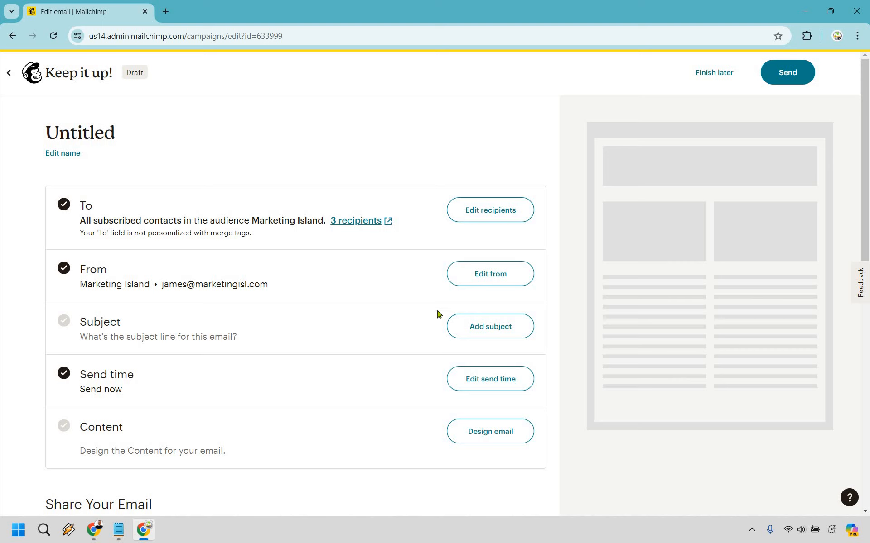
left_click(508, 331)
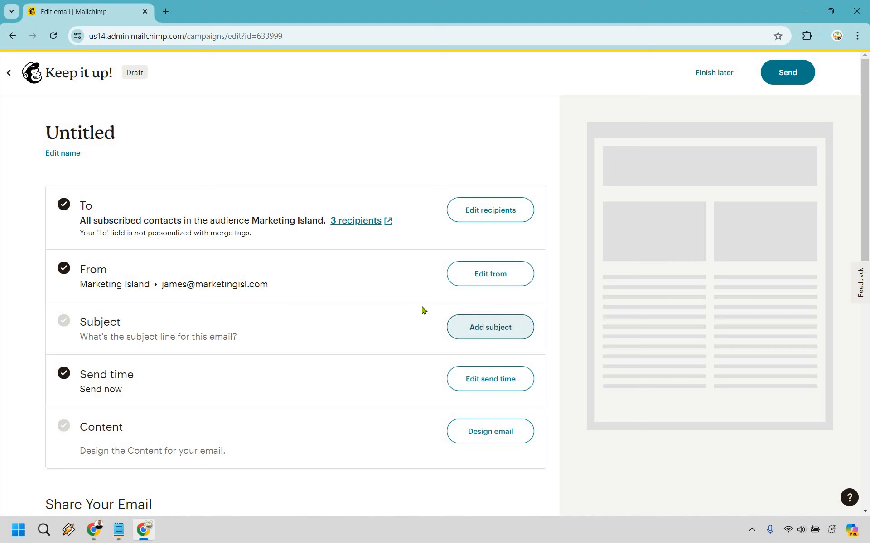
key("ctrl+v")
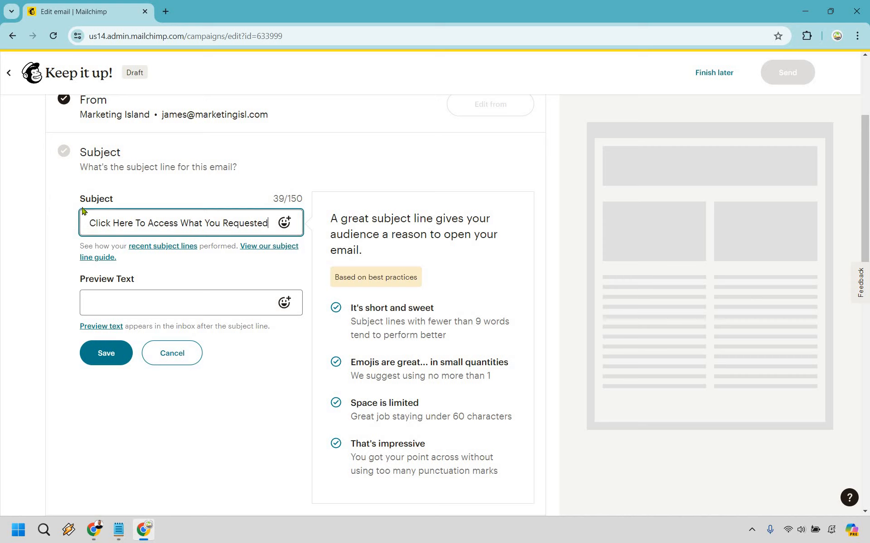
left_click(137, 301)
type("Here is the gift that you asked for...")
left_click(443, 306)
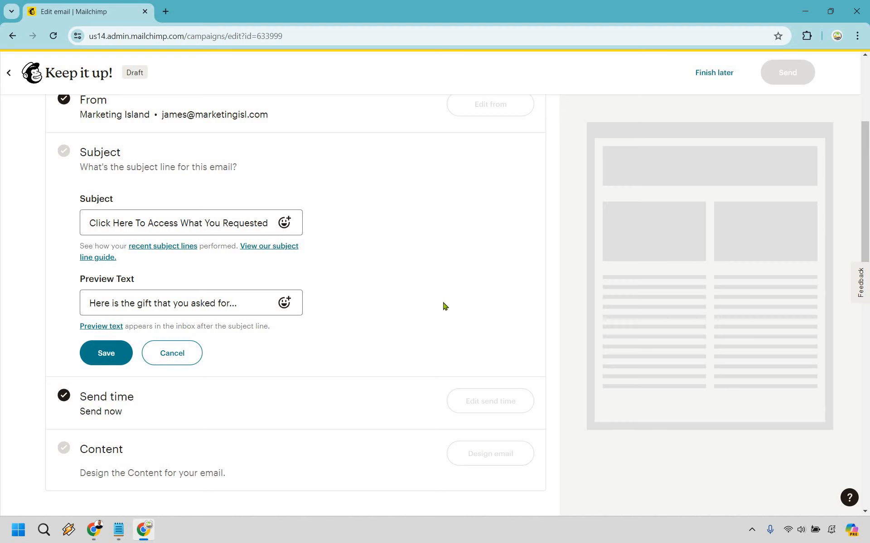
left_click(109, 353)
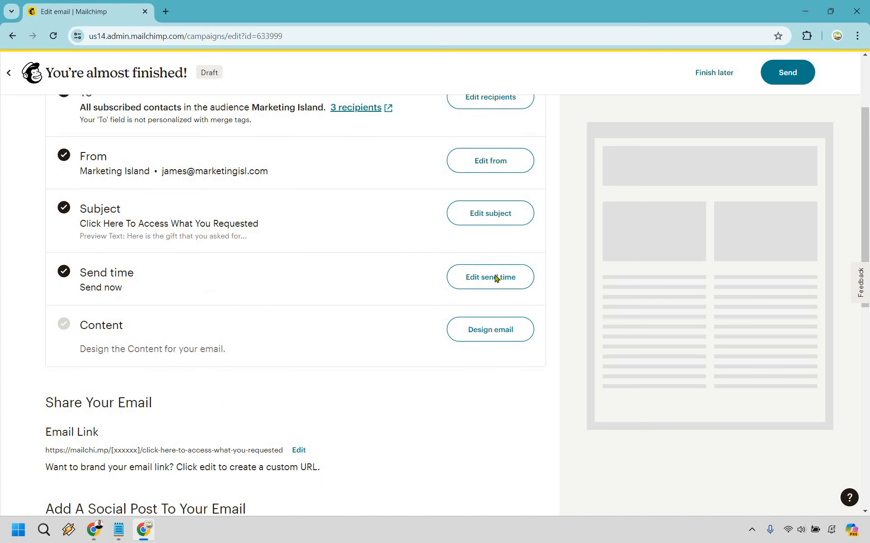
Review the email's send time options and save the setting as Send now
left_click(496, 278)
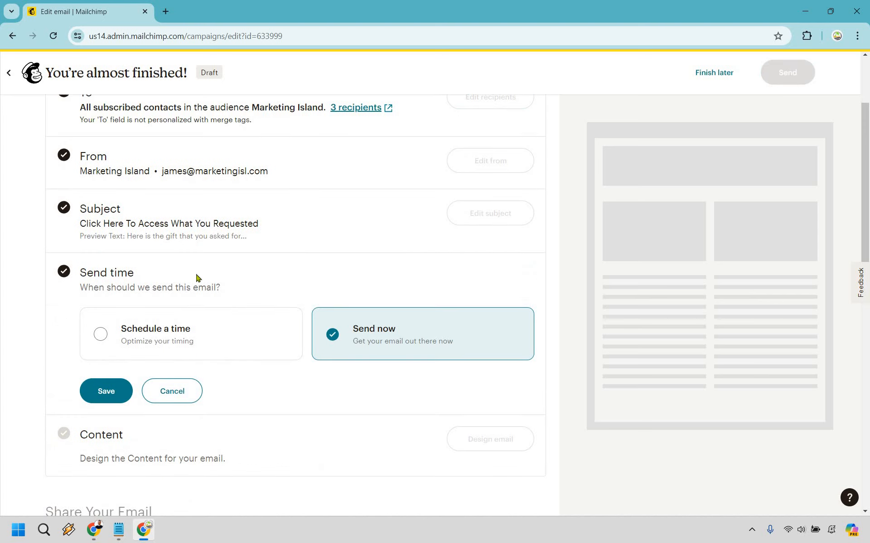
left_click(190, 336)
left_click(234, 311)
left_click(109, 390)
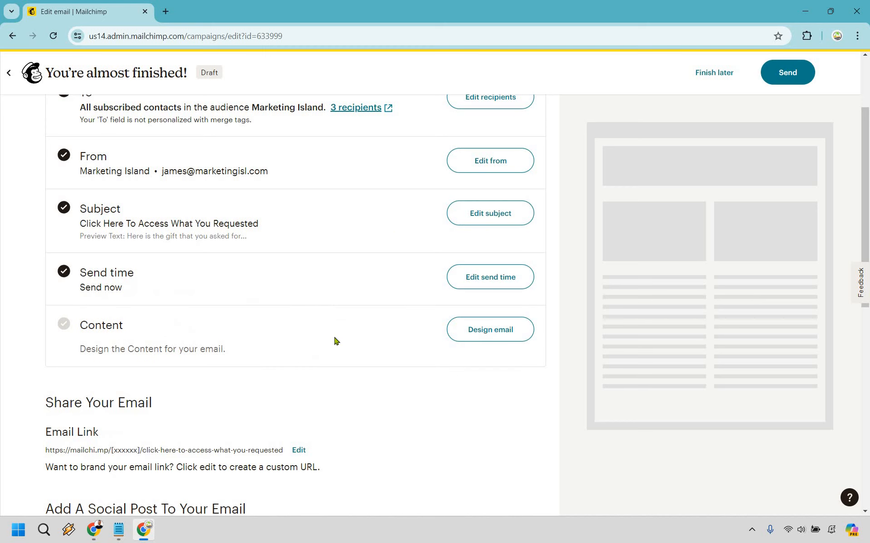
Start designing the email content by applying the Start from scratch template
left_click(496, 336)
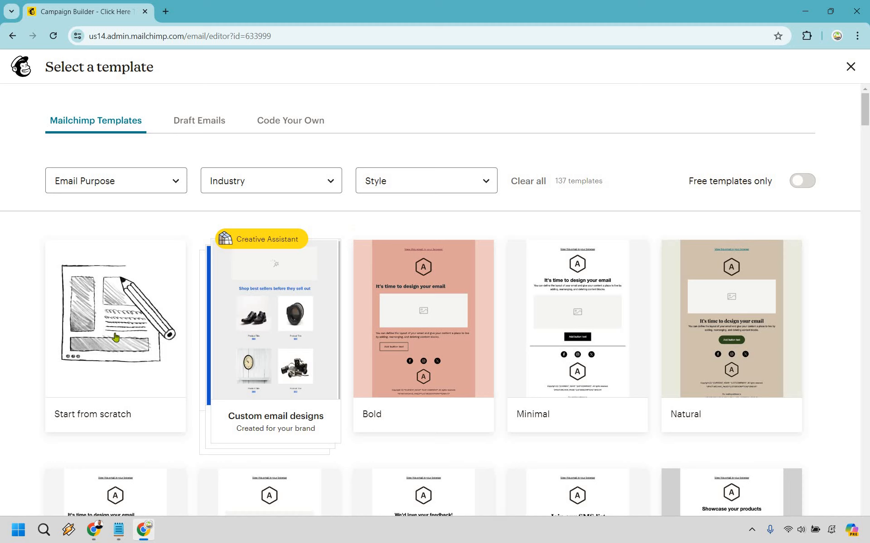
mouse_move(115, 337)
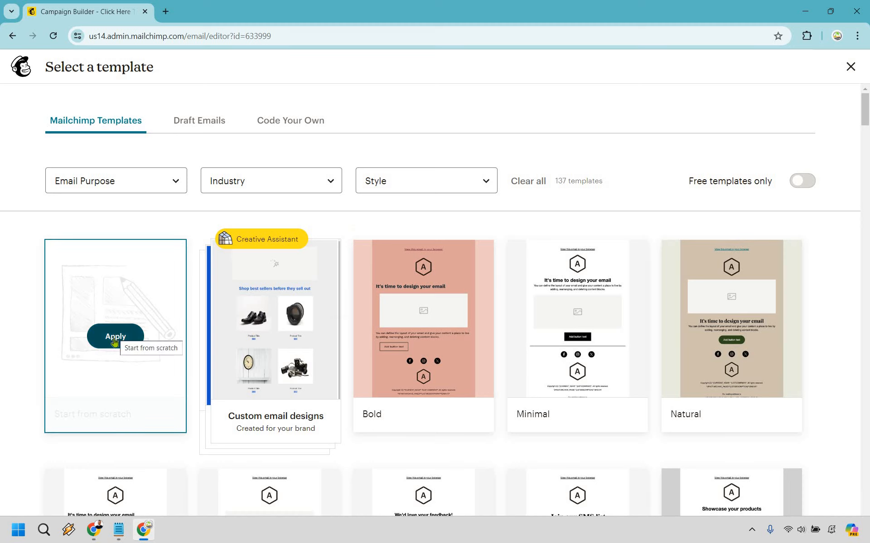
left_click(115, 340)
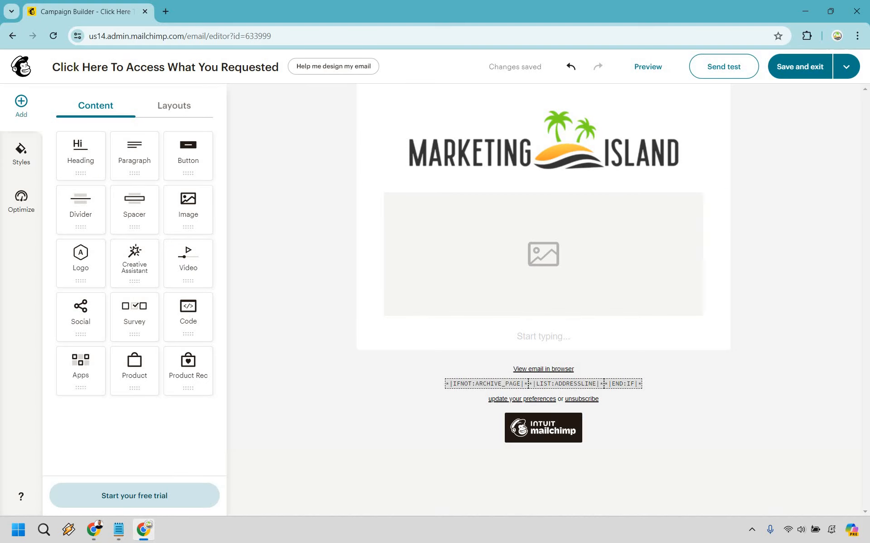
Inspect the logo block's design settings and the option for replacing the logo
left_click(570, 144)
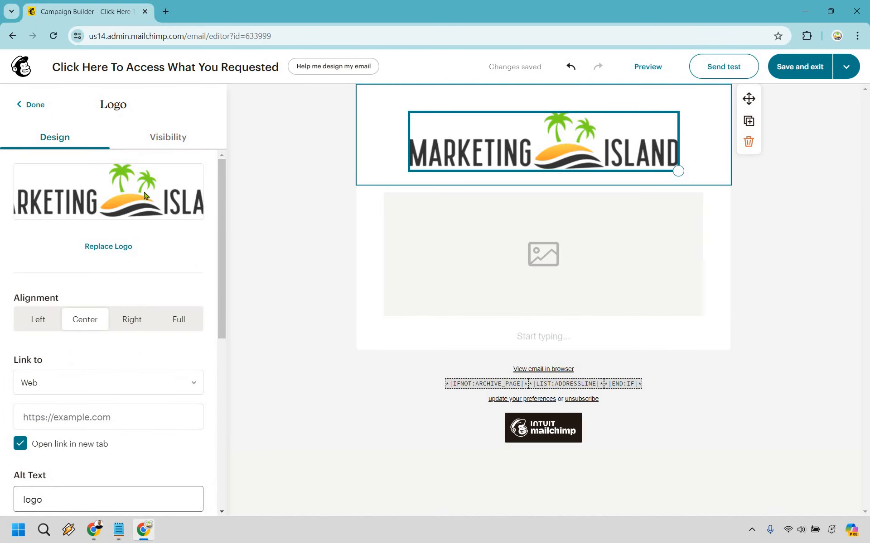
left_click(100, 252)
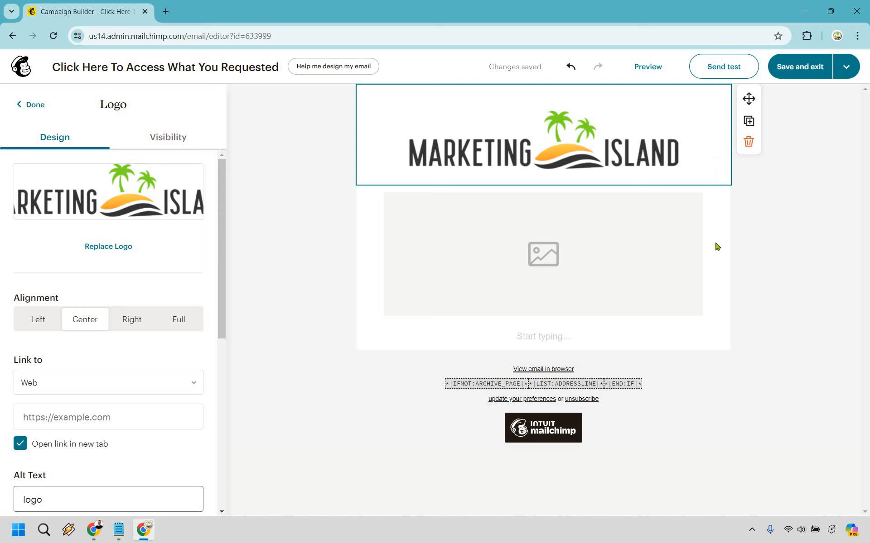
Delete the placeholder image block and the empty text block beneath the logo
left_click(621, 239)
left_click(623, 243)
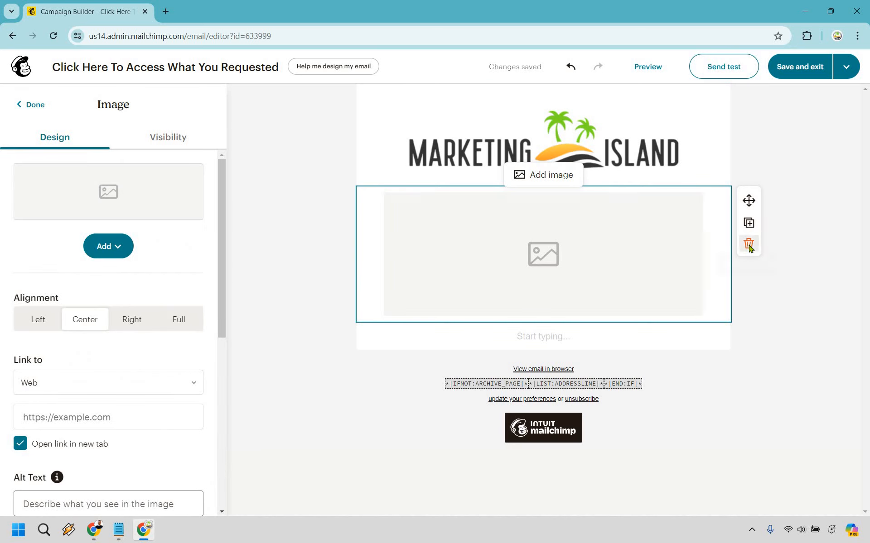
key("Delete")
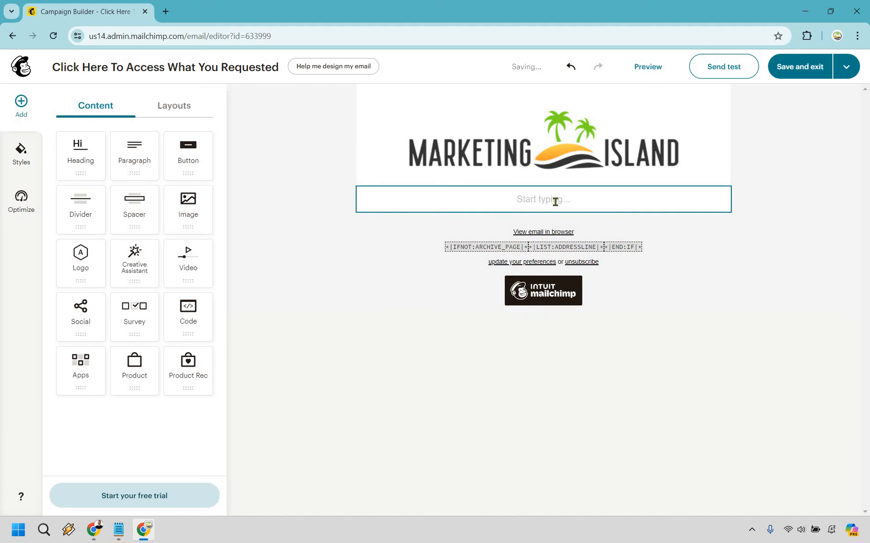
left_click(555, 202)
left_click(748, 244)
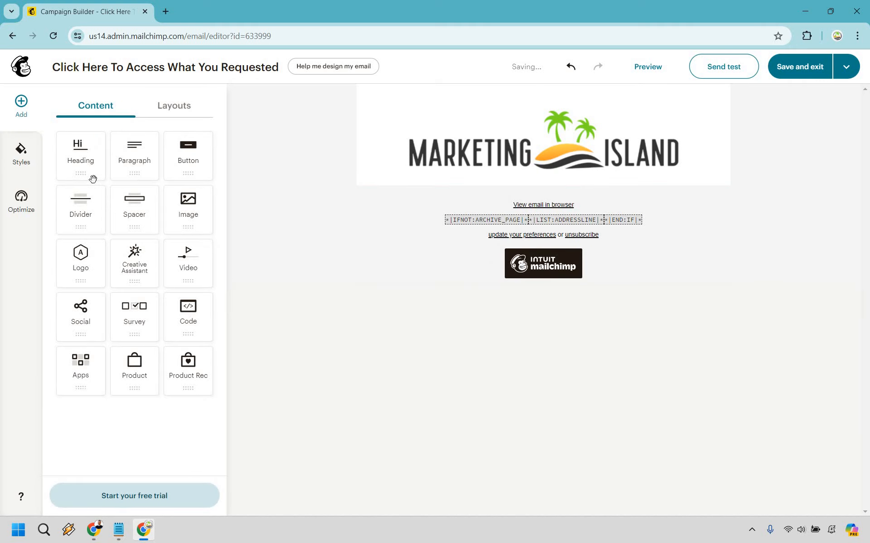
Add a Paragraph block below the logo and fill it with the full text of Follow up 1.txt from Notepad
left_click_drag(134, 156, 453, 190)
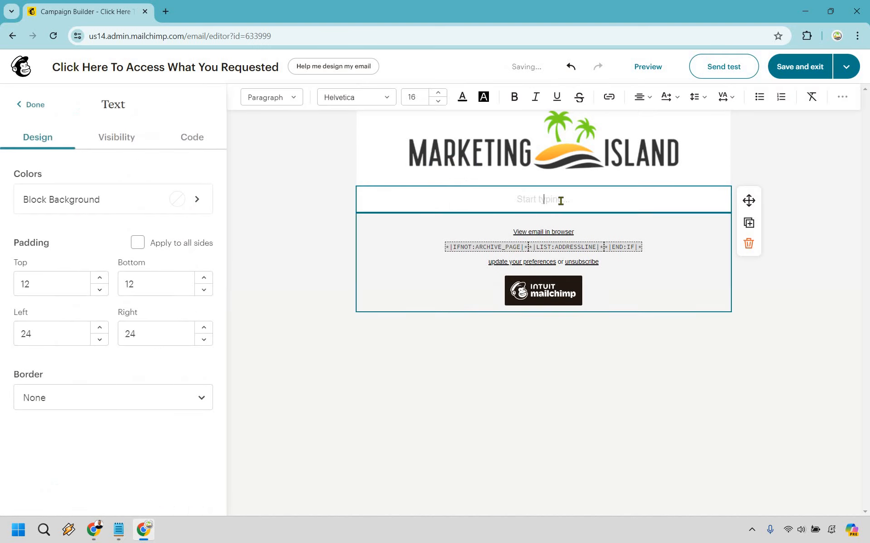
left_click(119, 535)
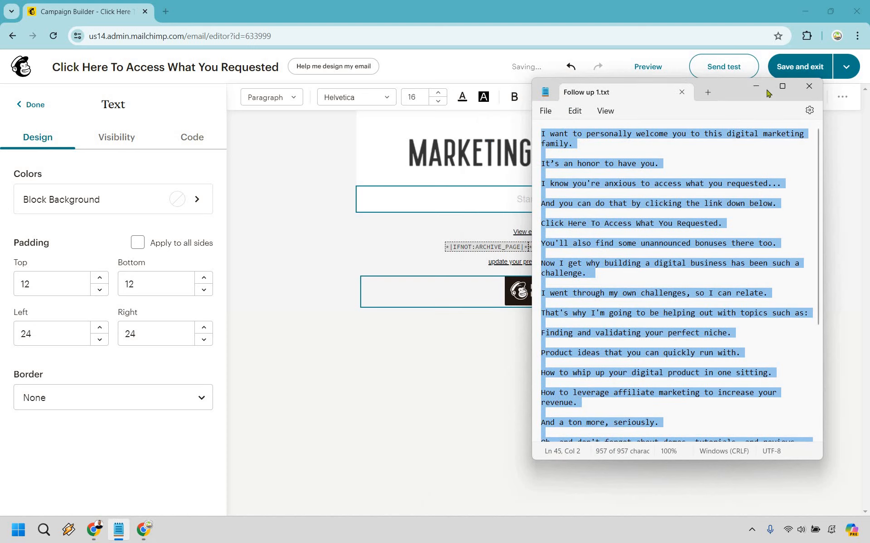
left_click(756, 87)
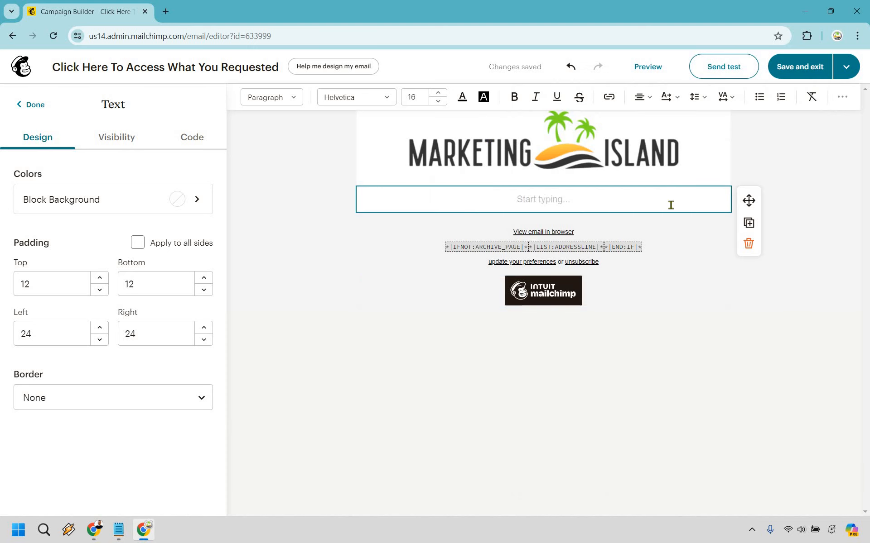
type("I want to personally welcome you to this digital marketing family. It's an honor to have you. I know you're anxious to access what you requested... And you can do that by clicking the link down below. Click Here To Access What You Requested. You'll also find some unannounced bonuses there too. Now I get why building a digital business has been such a challenge. I went through my own challenges, so I can relate. That's why I'm going to be helping out with topics such as: Finding and validating your perfect niche. Product ideas that you can quickly run with. How to whip up your digital product in one sitting. How to leverage affiliate marketing to increase your revenue. And a ton more, seriously. Oh, and don't forget about demos, tutorials, and reviews... All for tools that help you build and grow as a digital marketer. So I hope you'll lend me some of your time. I think I can help. That's all for now. talk soon, canz . .")
left_click(796, 301)
scroll(588, 131, "down", 1)
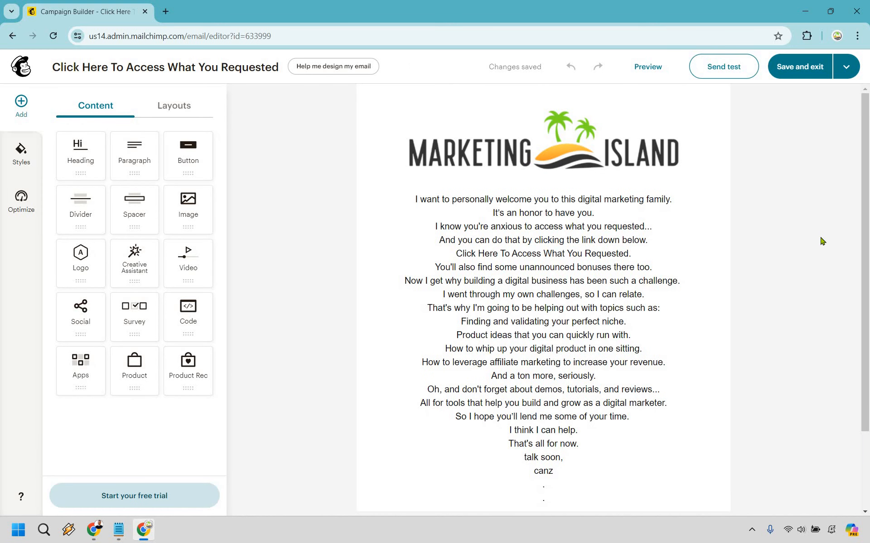
Left-align the entire body text in the paragraph block and finish editing the block
left_click(622, 269)
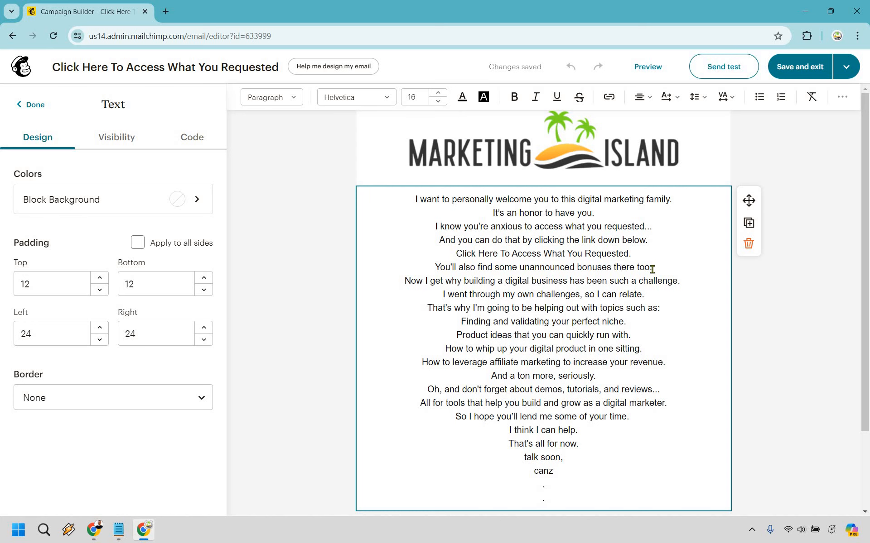
key("ctrl+a")
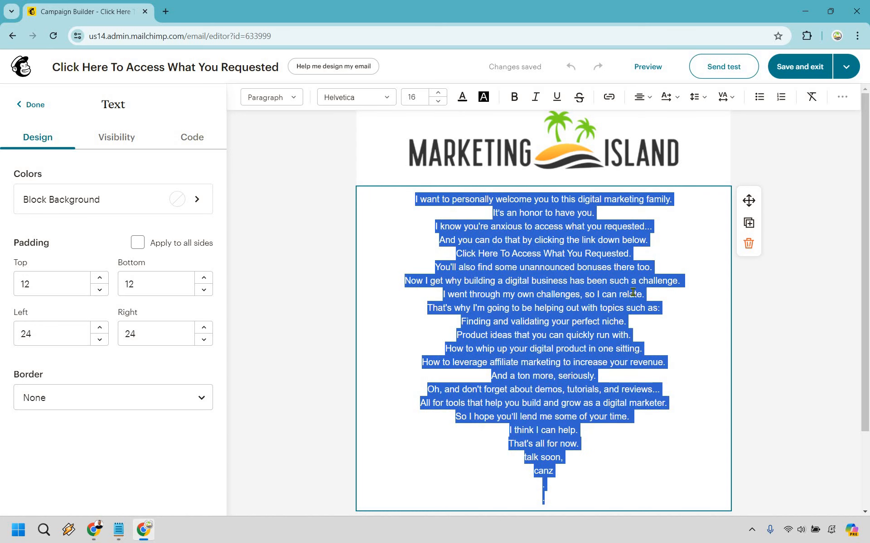
left_click(563, 444)
scroll(563, 445, "down", 1)
left_click_drag(563, 444, 436, 152)
left_click_drag(560, 154, 604, 128)
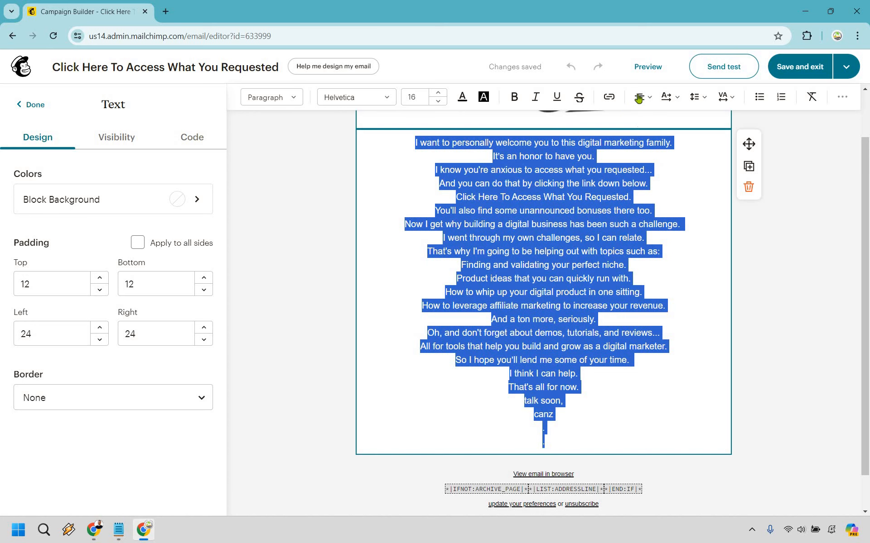
left_click(639, 97)
left_click(639, 119)
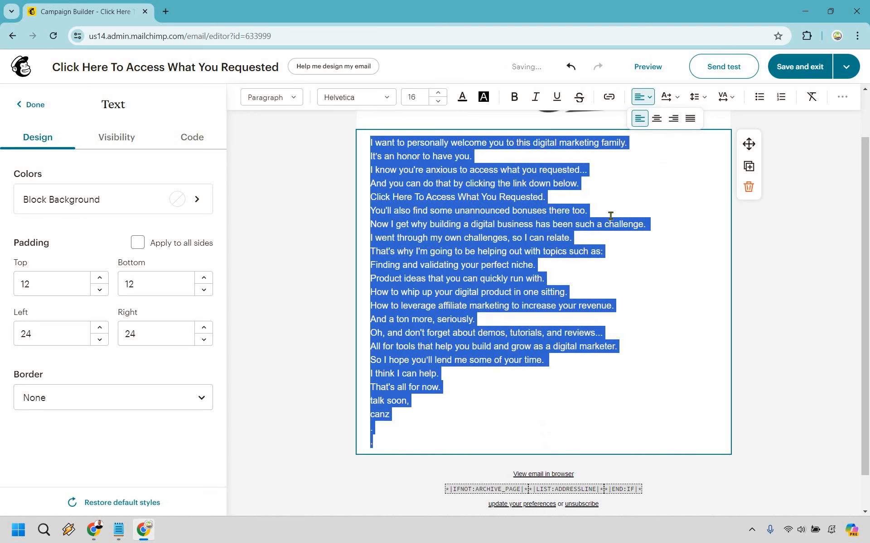
left_click(611, 216)
scroll(770, 280, "up", 2)
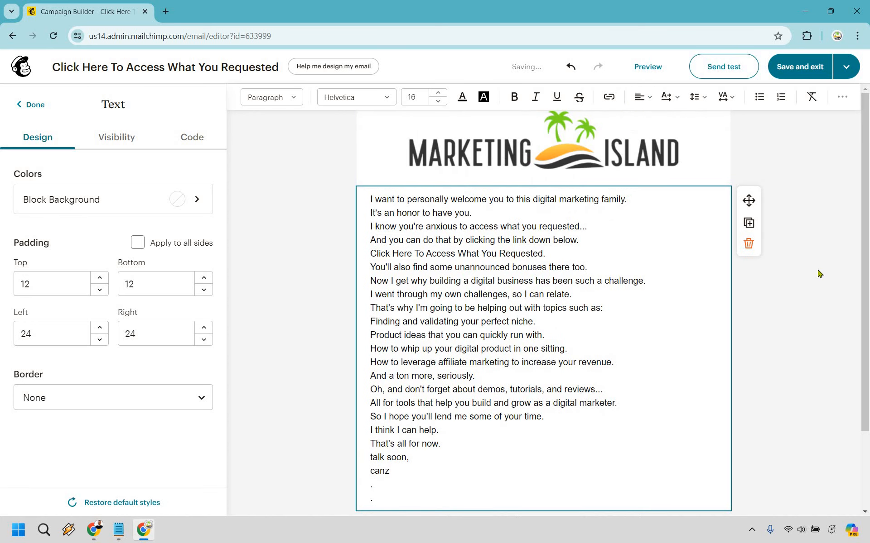
left_click(819, 273)
left_click(551, 247)
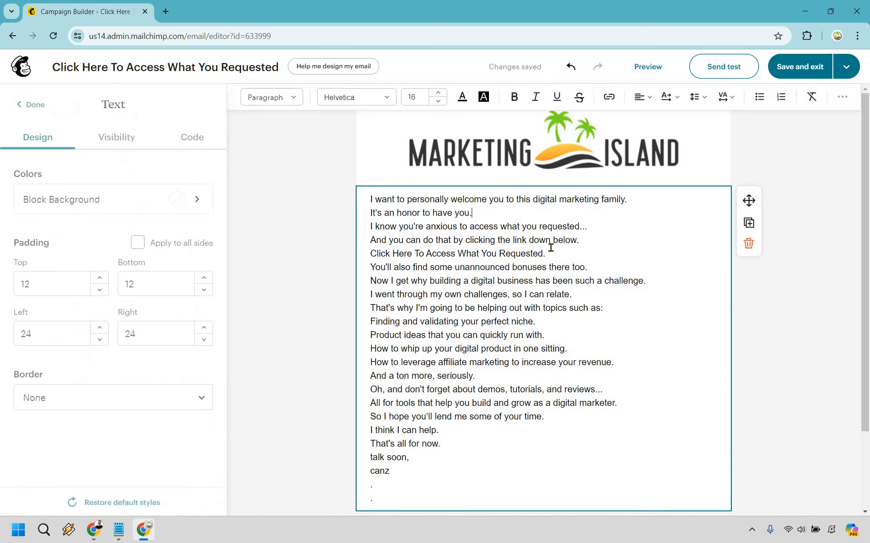
left_click(835, 322)
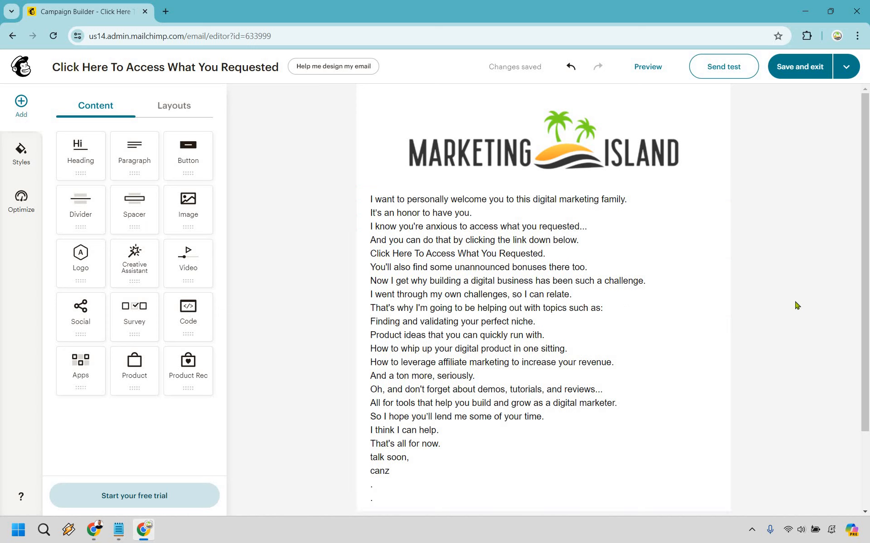
Insert blank lines after "It's an honor to have you." and before and after "Click Here To Access What You Requested."
left_click(501, 212)
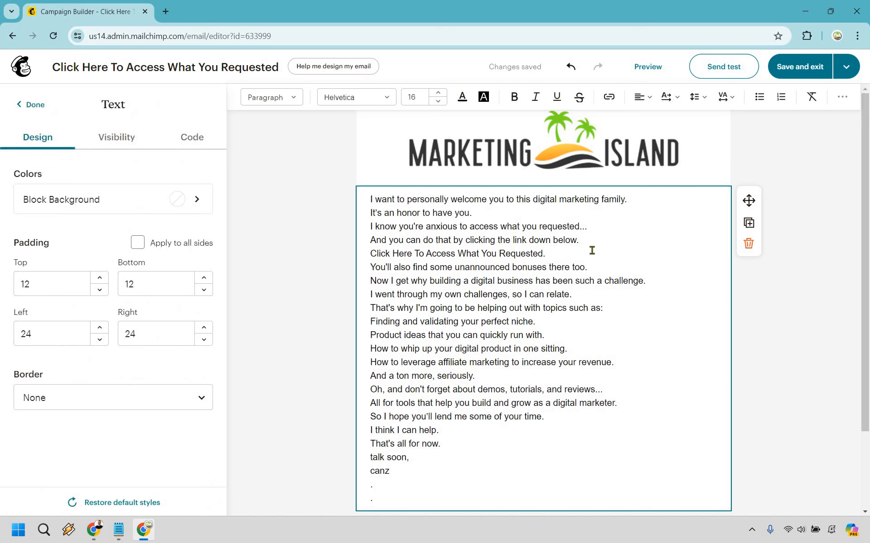
key("Return")
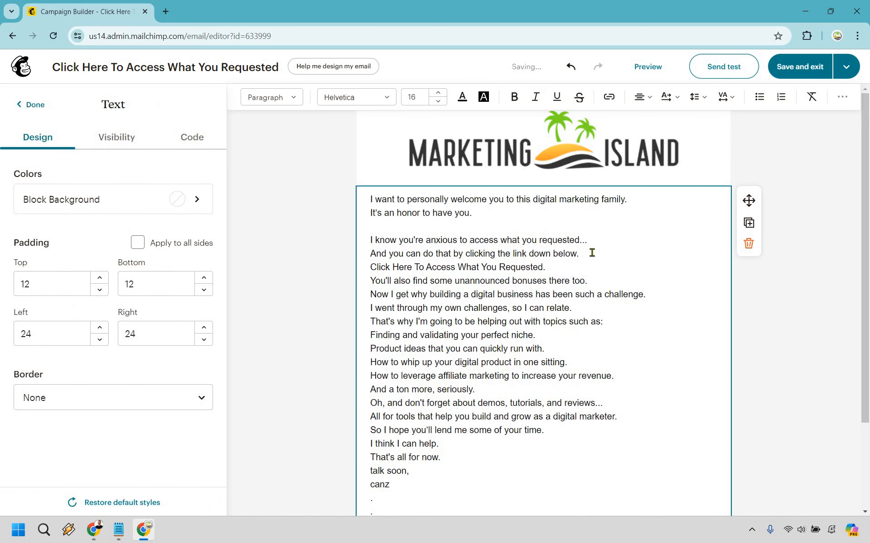
key("Return")
key("End")
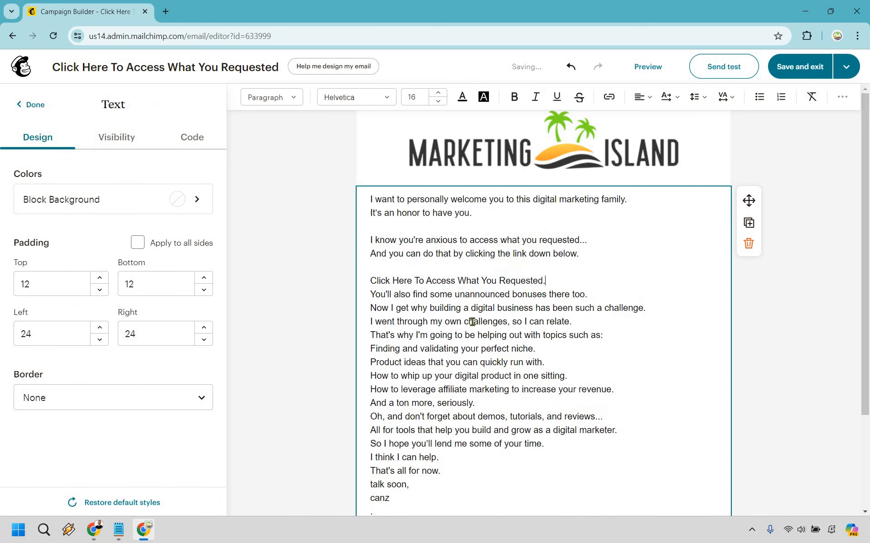
key("Return")
Insert blank lines before "Now I get why building a digital business" and before and after "That's why I'm going to be helping out"
left_click(371, 321)
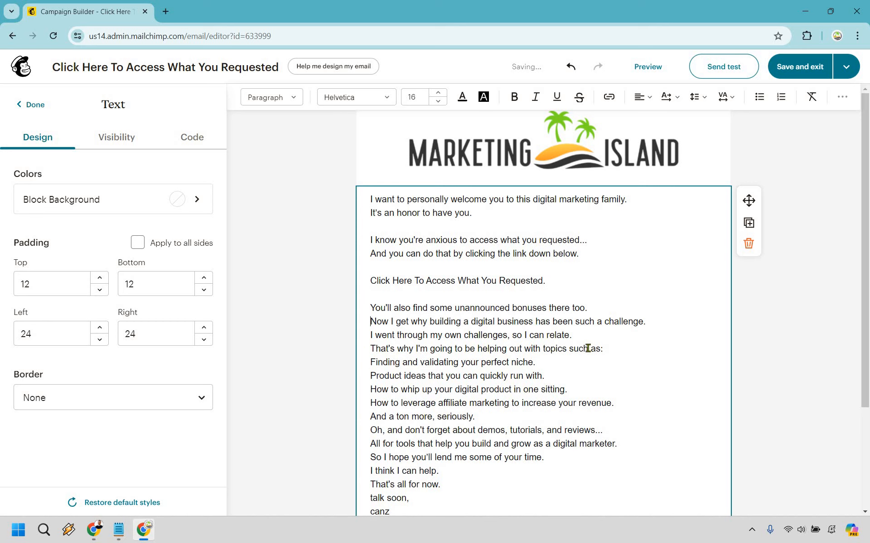
key("Return")
left_click(588, 348)
key("Return")
left_click(617, 374)
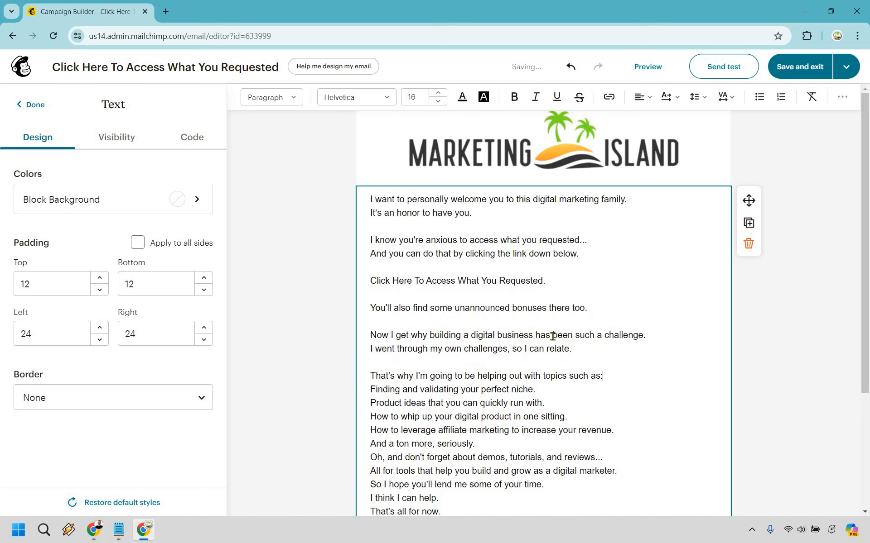
key("Return")
scroll(376, 367, "down", 3)
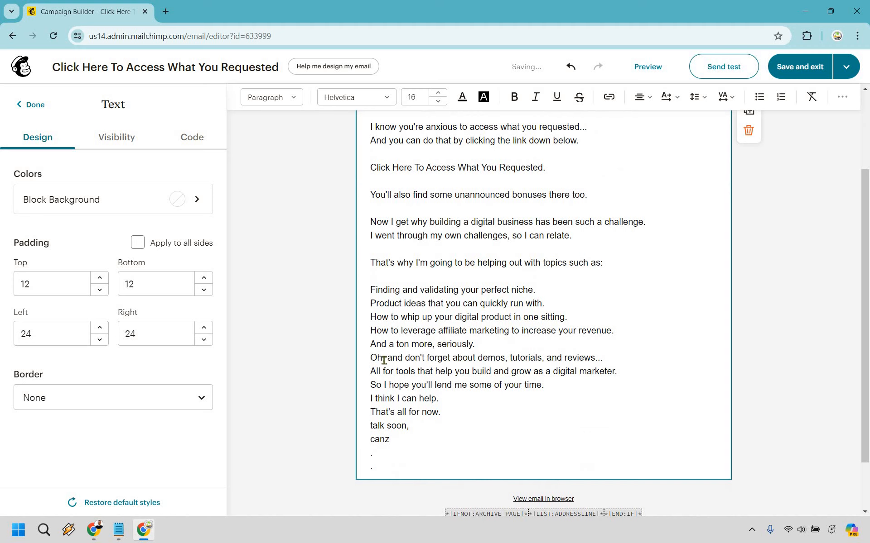
Insert blank lines before "Oh, and don't forget about demos", before "So I hope you'll lend me" and before "That's all for now."
key("Return")
left_click(625, 386)
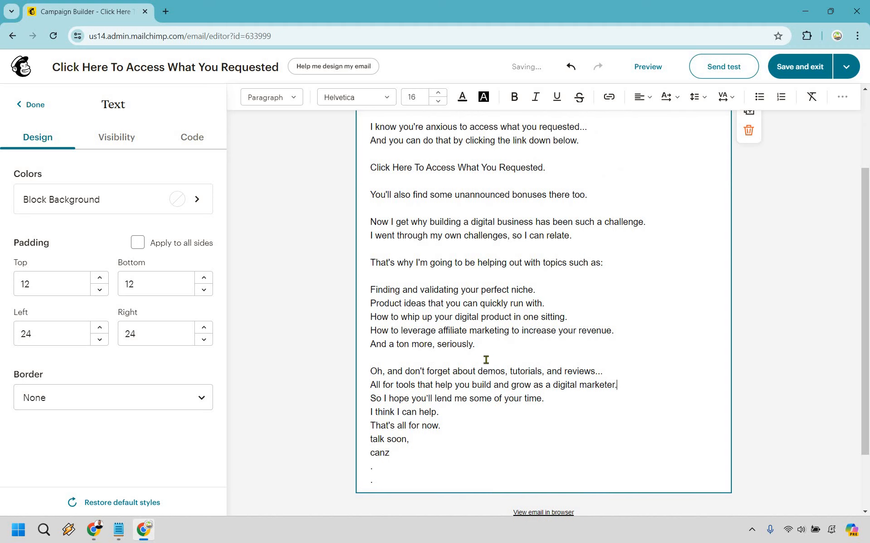
key("Return")
scroll(462, 370, "down", 2)
left_click(462, 370)
key("Return")
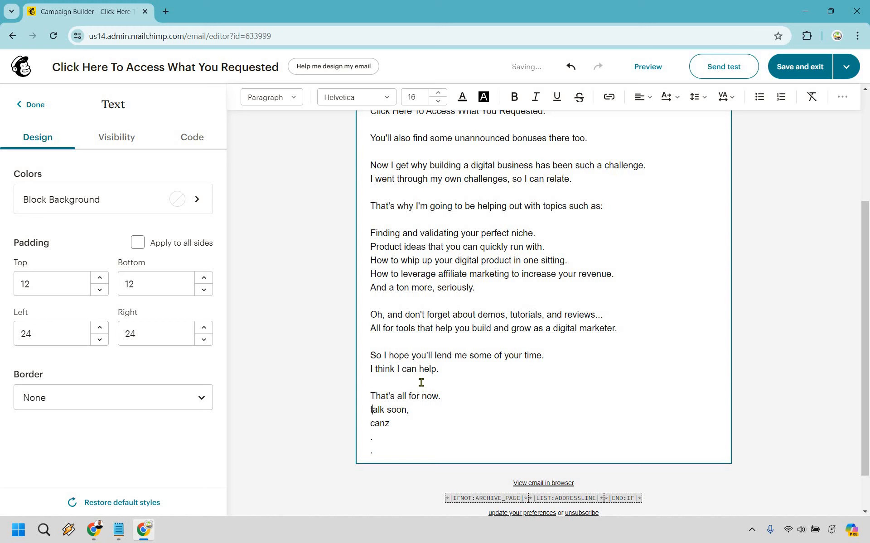
Insert a blank line between "That's all for now." and the "talk soon," sign-off
key("Return")
scroll(408, 379, "down", 2)
key("BackSpace")
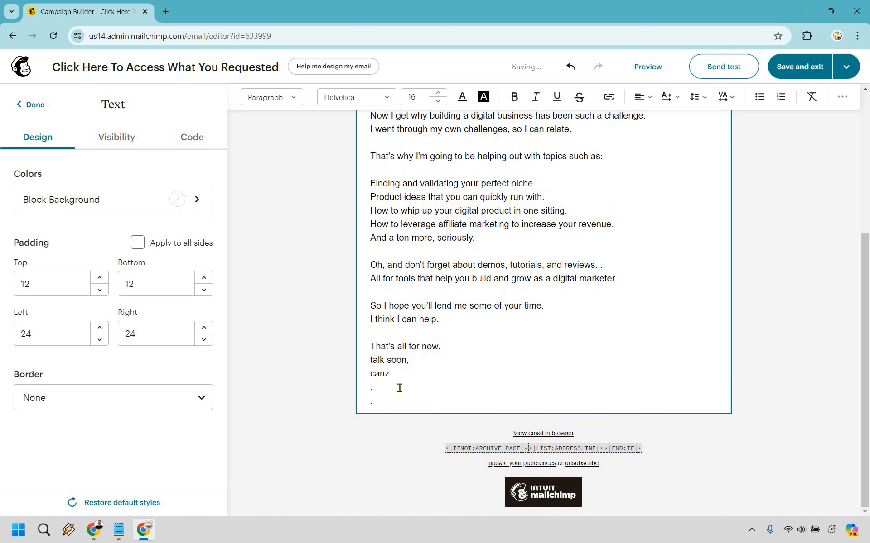
key("Left")
key("Return")
Italicize the two sign-off lines, "talk soon," and the sender's name
key("Down")
key("End")
key("shift+Left")
key("shift+Up")
key("shift+Home")
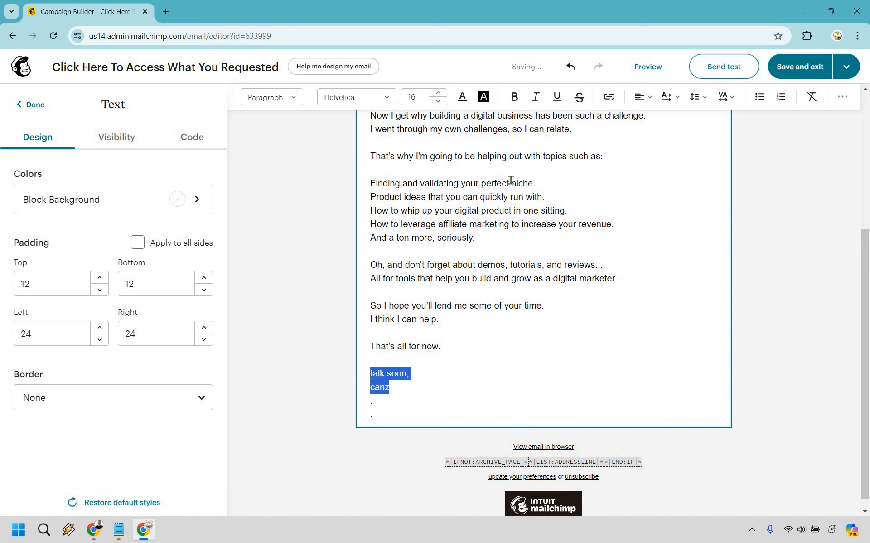
key("ctrl+i")
Insert a blank line before each of the two single-dot lines at the end of the text
left_click(485, 407)
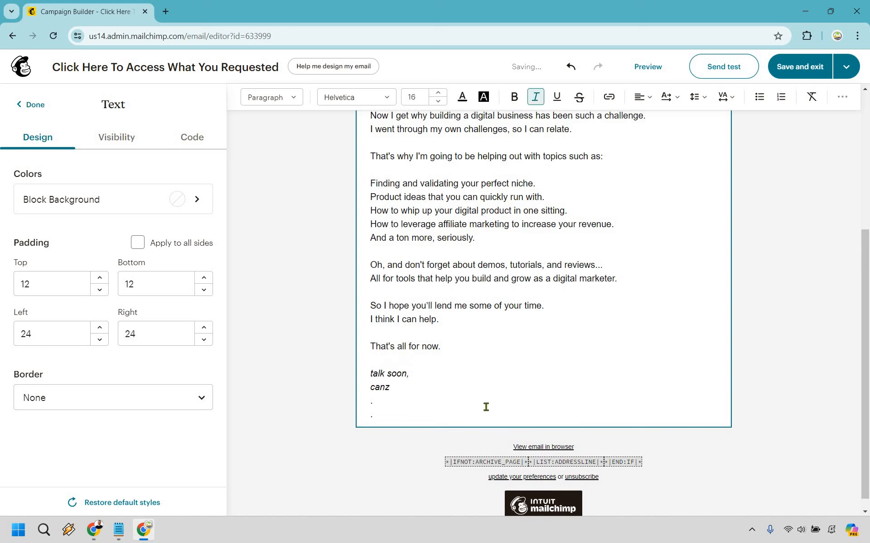
key("Return")
key("Down")
key("Return")
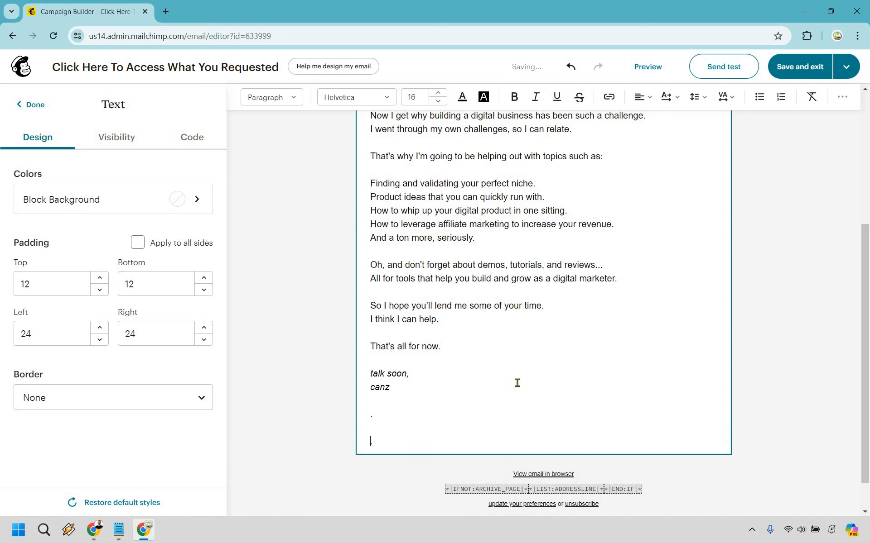
Turn the five topic lines from "Finding and validating your perfect niche." to "And a ton more, seriously." into a bulleted list and finish editing the block
scroll(453, 390, "up", 5)
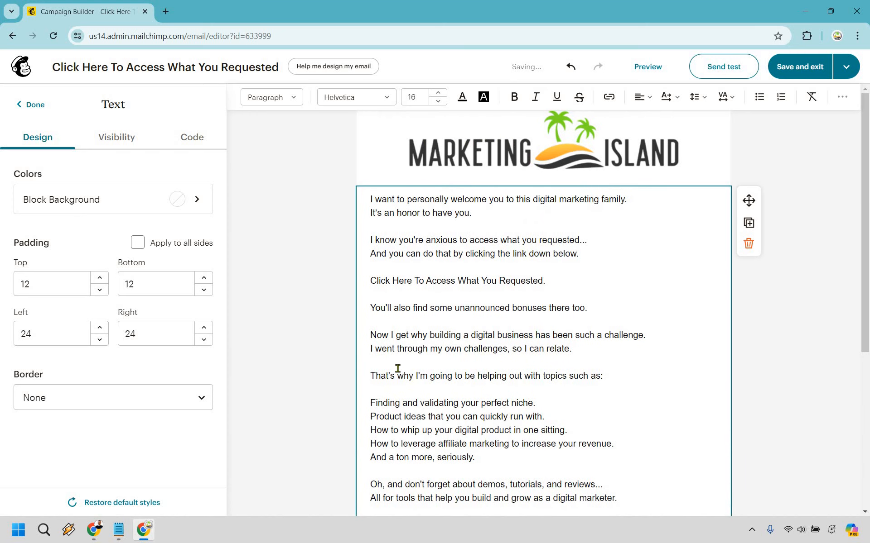
scroll(369, 347, "down", 1)
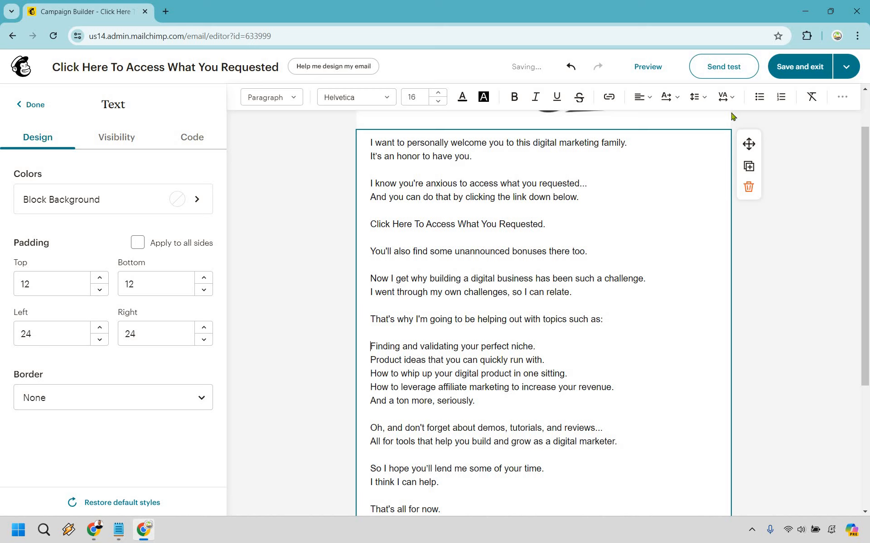
left_click(759, 97)
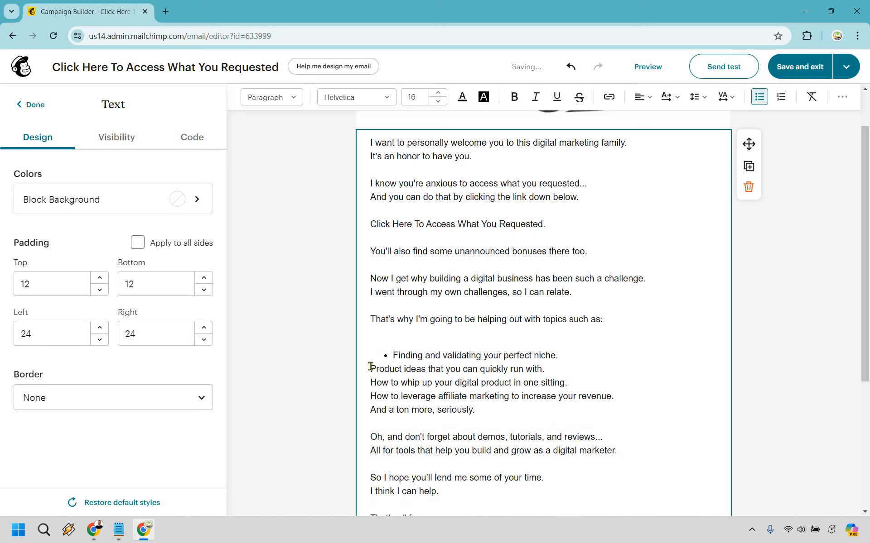
key("Down")
key("BackSpace")
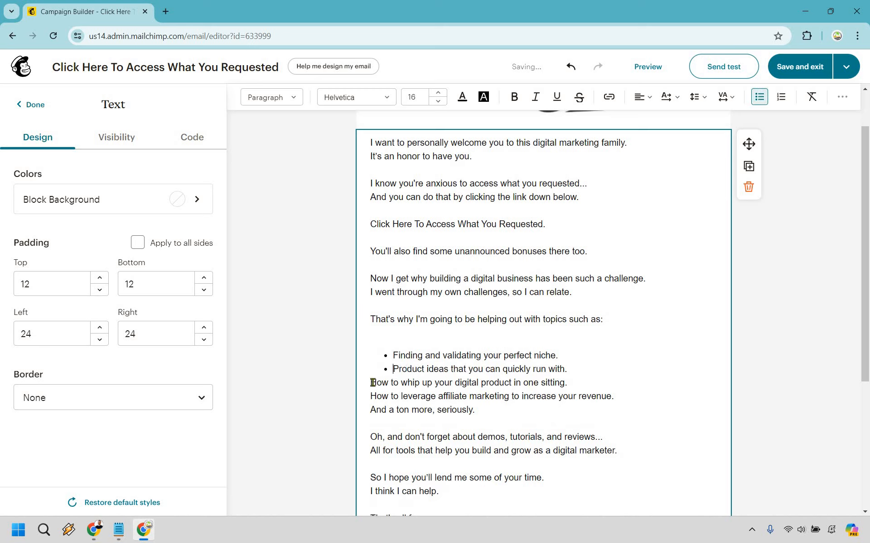
key("Down")
key("BackSpace")
key("Down")
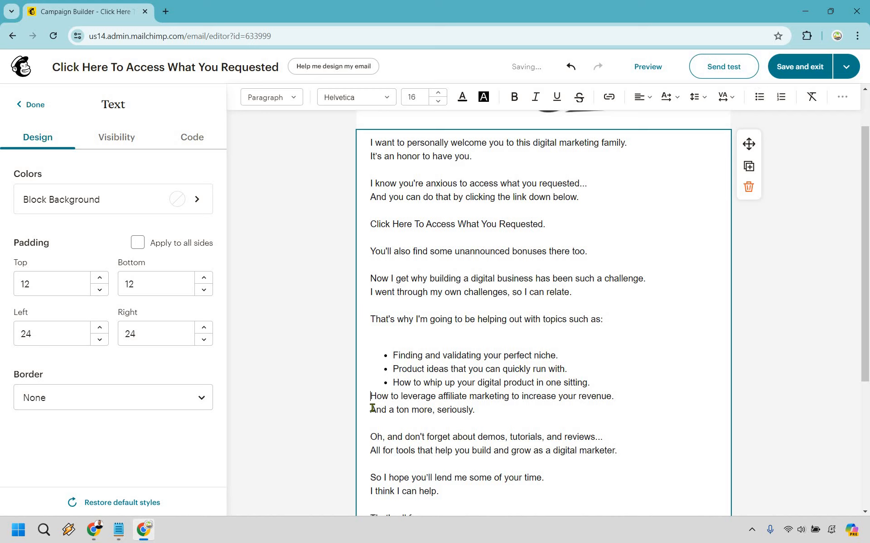
key("BackSpace")
key("Down")
key("BackSpace")
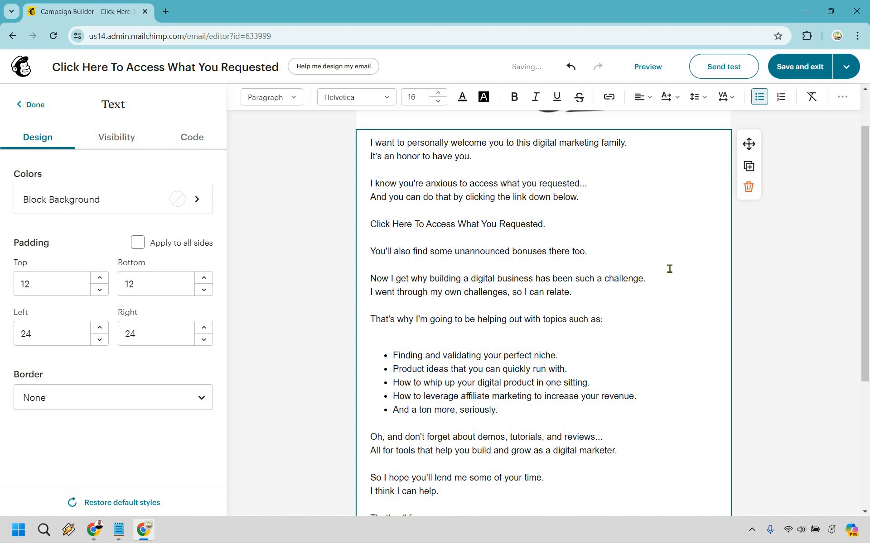
key("Escape")
scroll(816, 272, "up", 1)
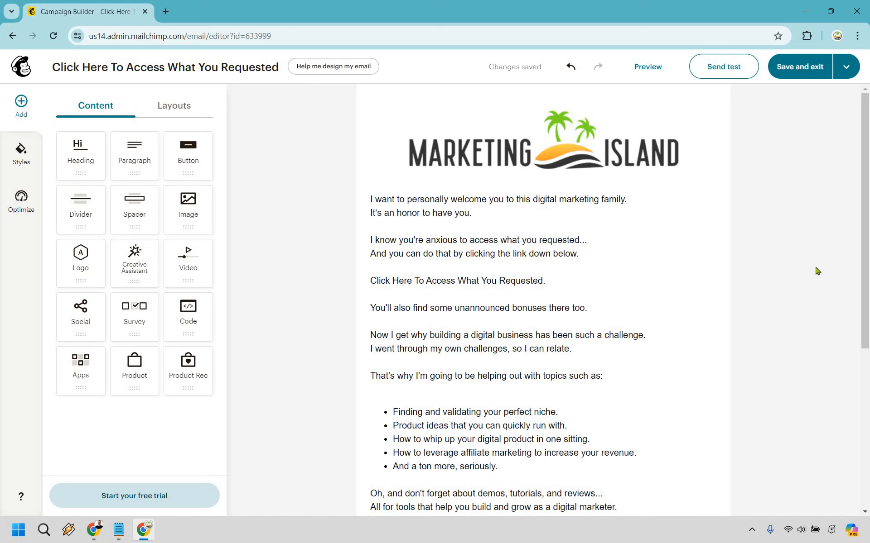
left_click(543, 280)
left_click_drag(543, 280, 373, 280)
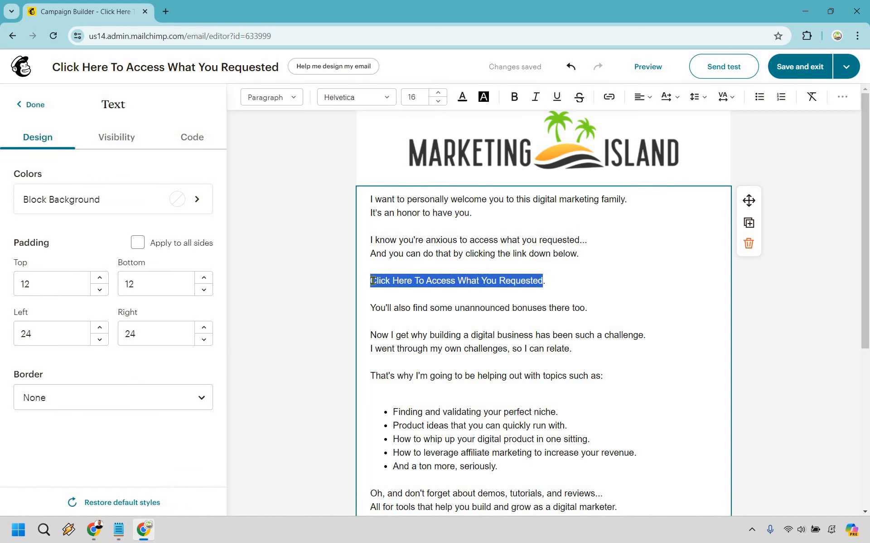
left_click(610, 98)
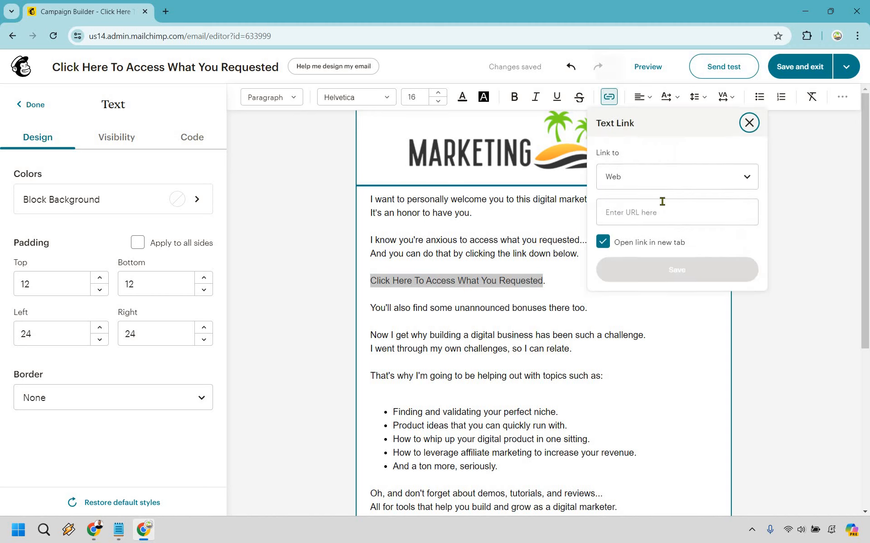
type("https://www.marketingisl.com/")
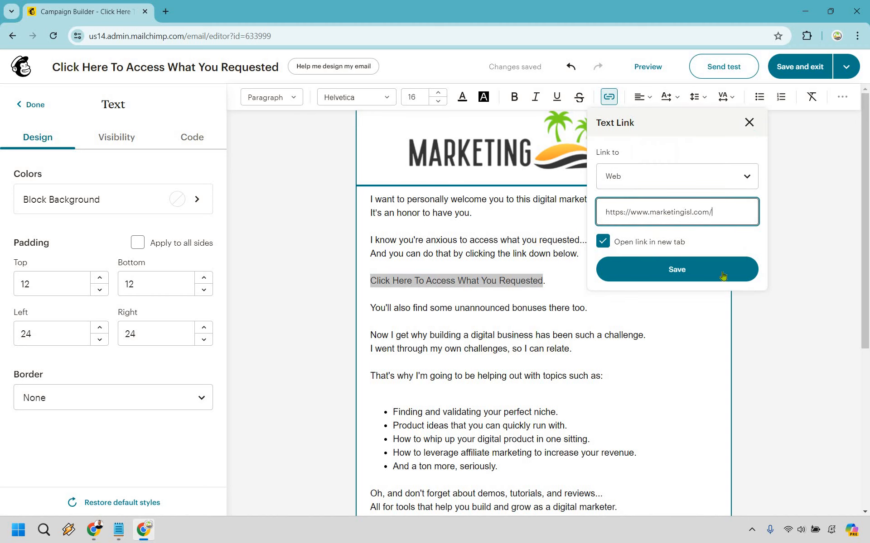
left_click(661, 278)
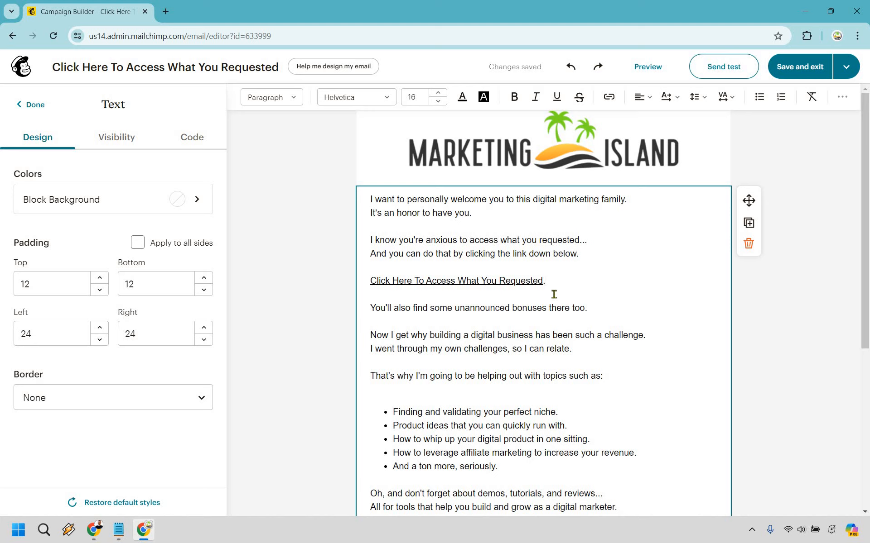
Change the text color of the "Click Here To Access What You Requested" link to bright blue and finish editing the block
left_click_drag(543, 280, 370, 284)
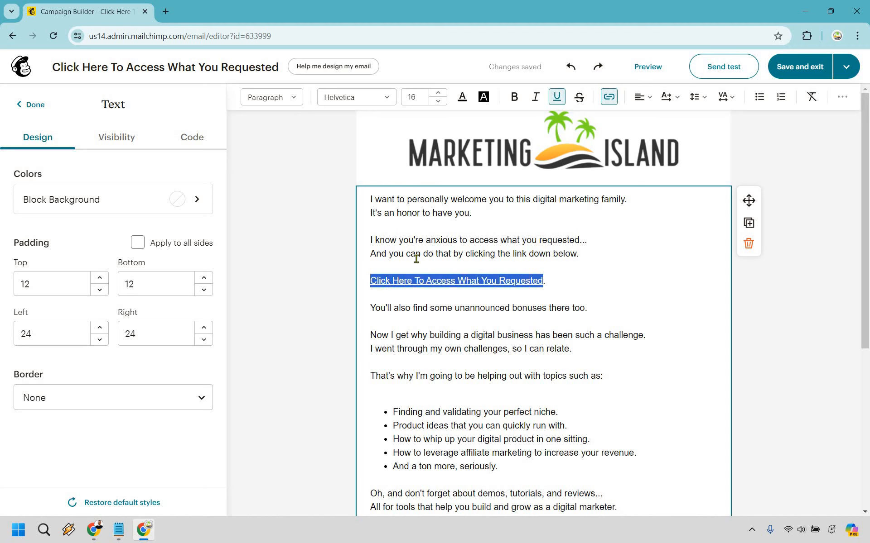
left_click(462, 97)
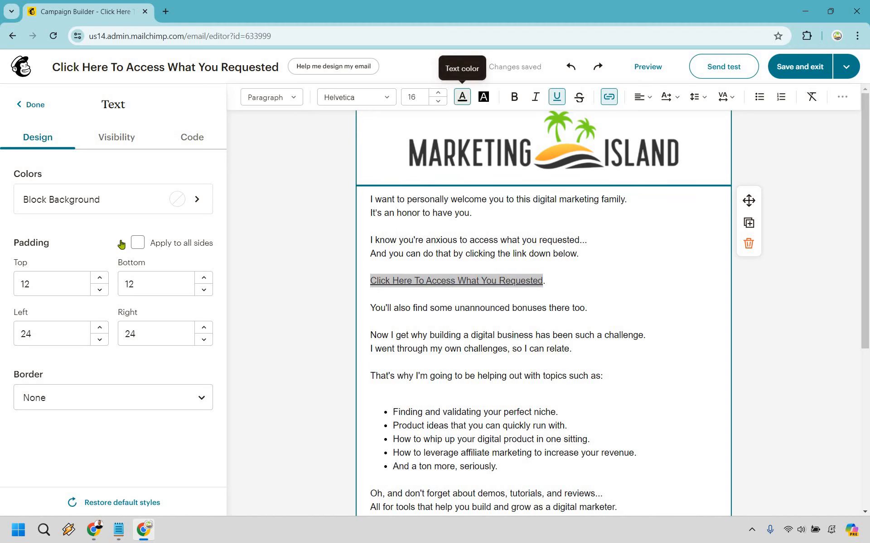
left_click(48, 298)
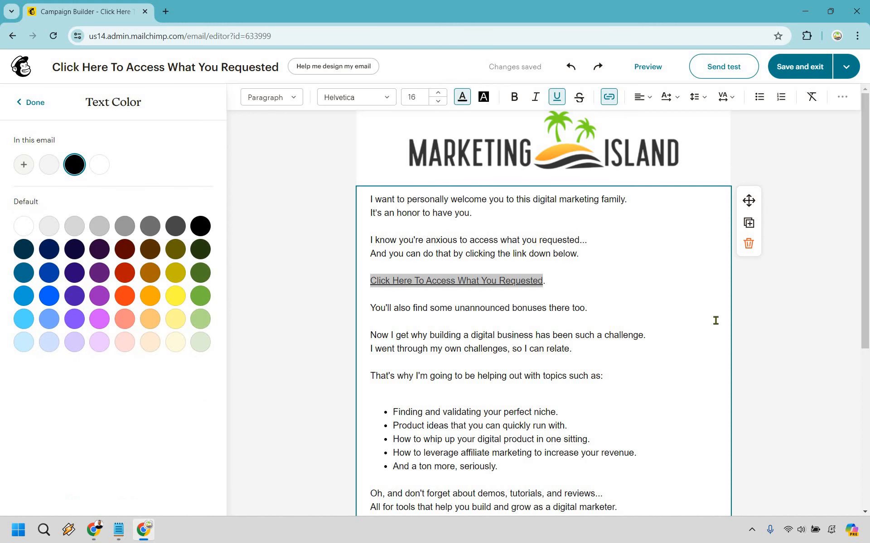
left_click(810, 303)
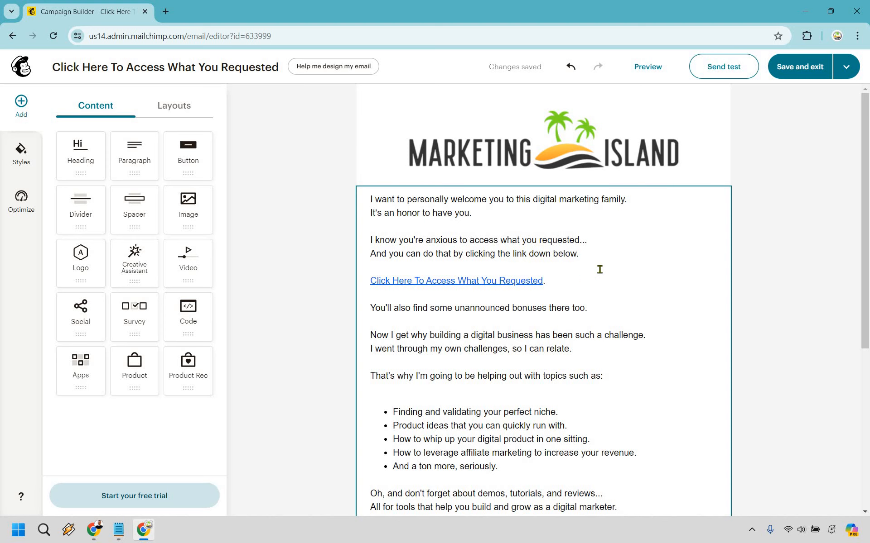
Review the finished email body and delete the Marketing Island logo block above it
scroll(598, 268, "down", 4)
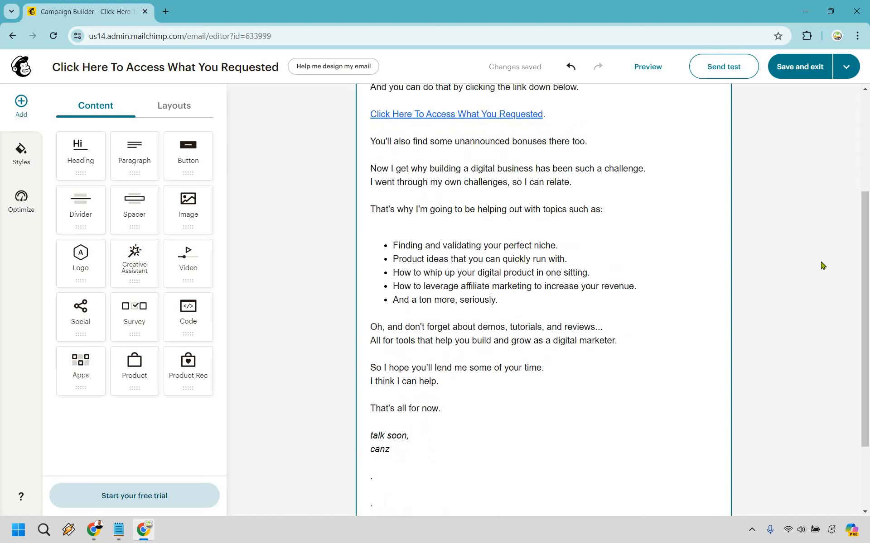
scroll(823, 266, "up", 4)
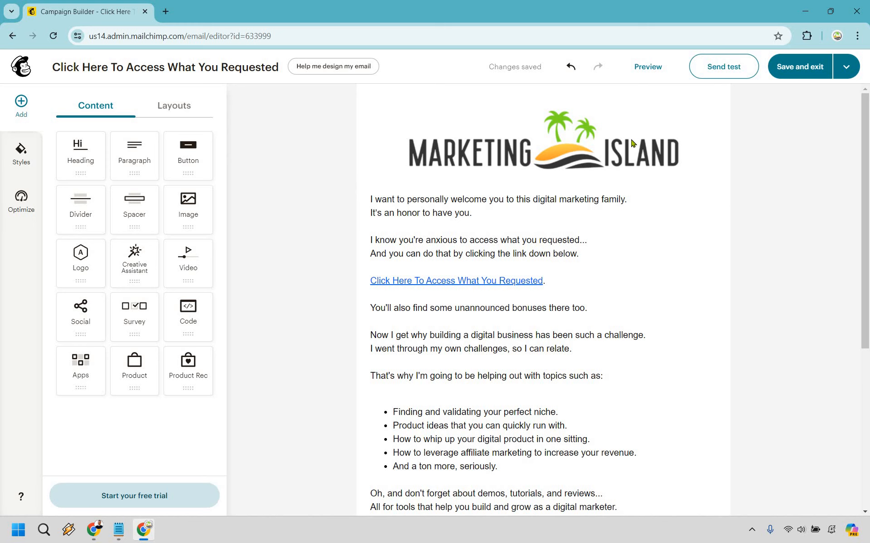
left_click(741, 148)
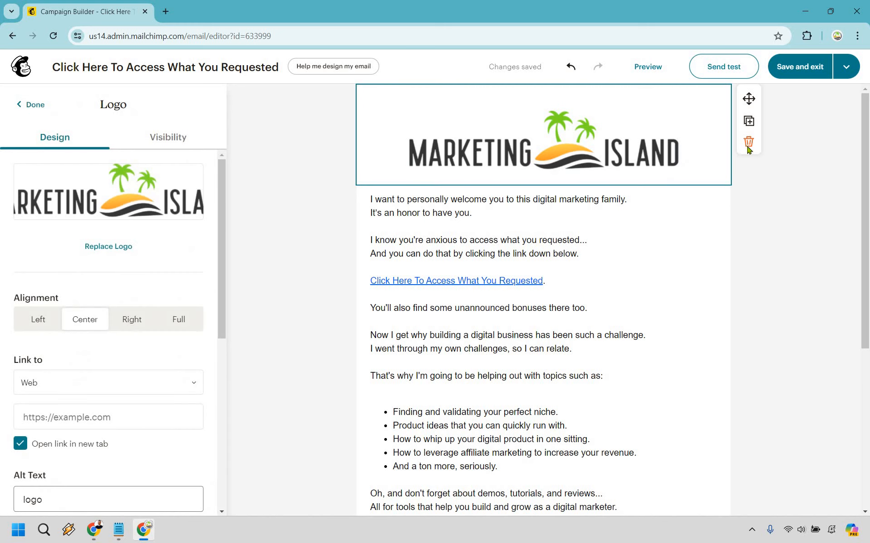
left_click(748, 144)
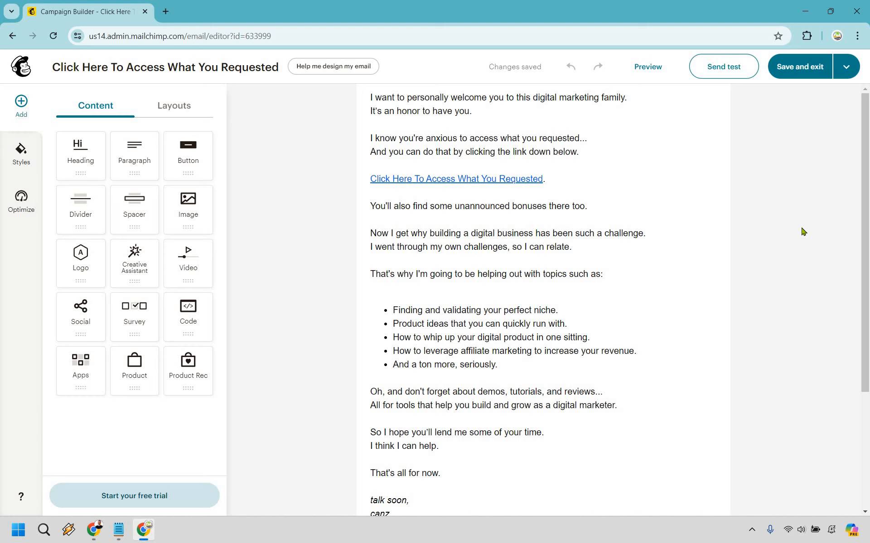
Add a Divider block below the paragraph text and keep its default settings
scroll(803, 231, "down", 4)
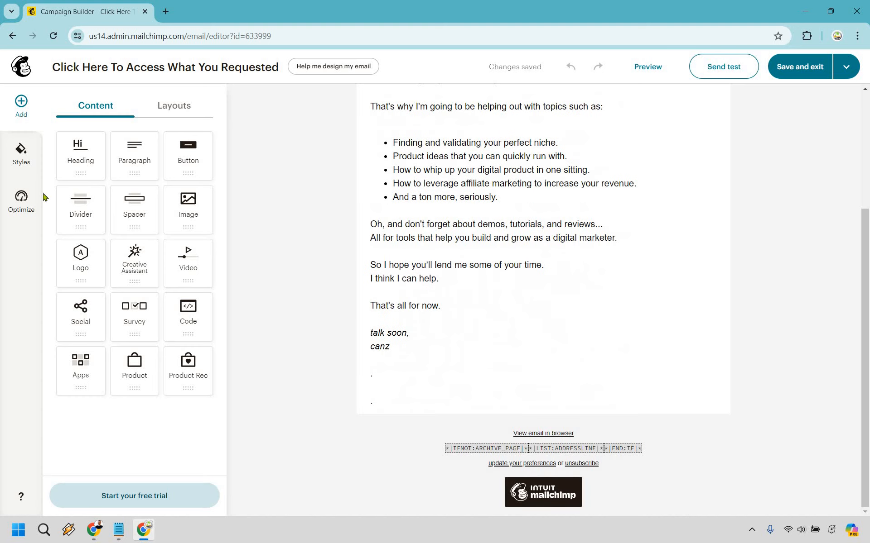
left_click_drag(81, 208, 417, 408)
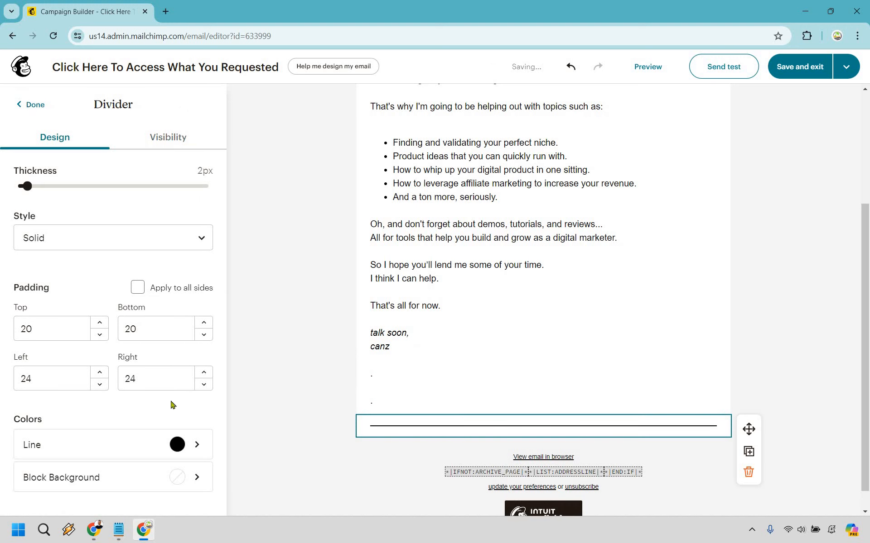
left_click(30, 106)
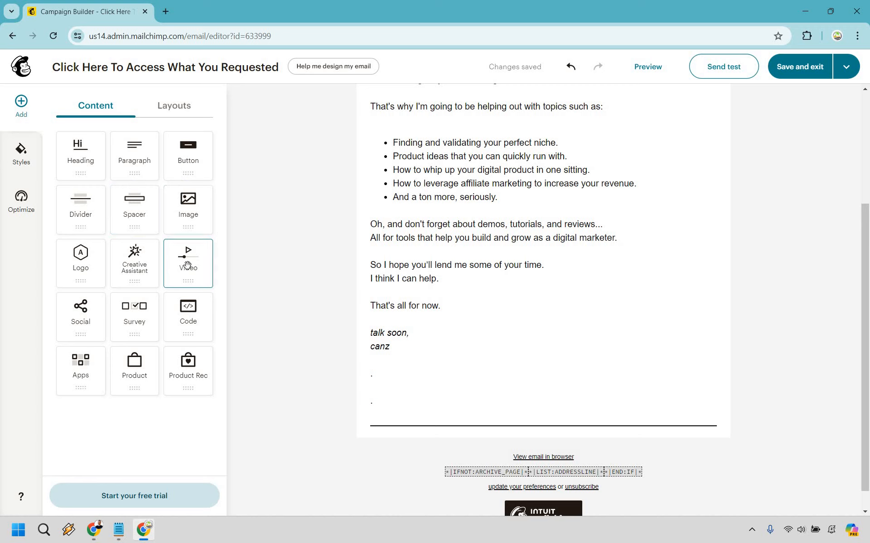
Add a Video block below the divider, then delete both the video and the divider
left_click_drag(187, 265, 499, 417)
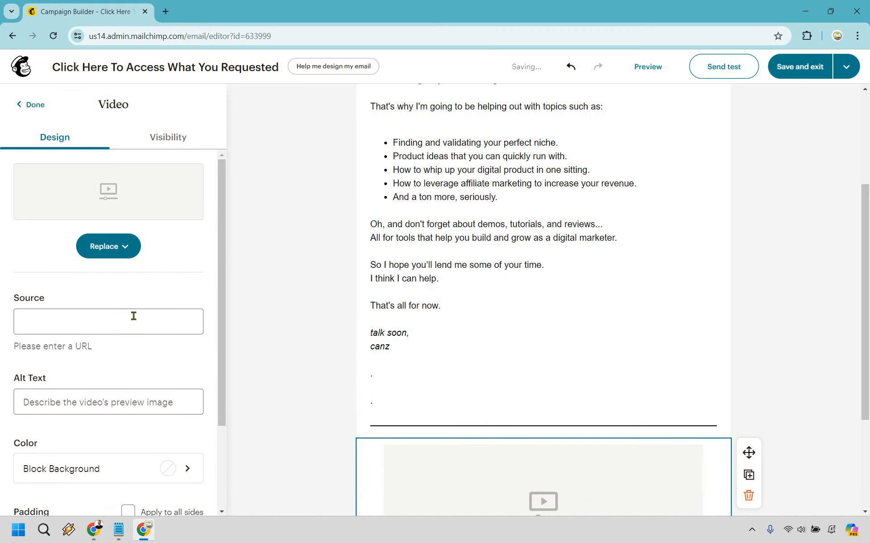
scroll(764, 358, "down", 4)
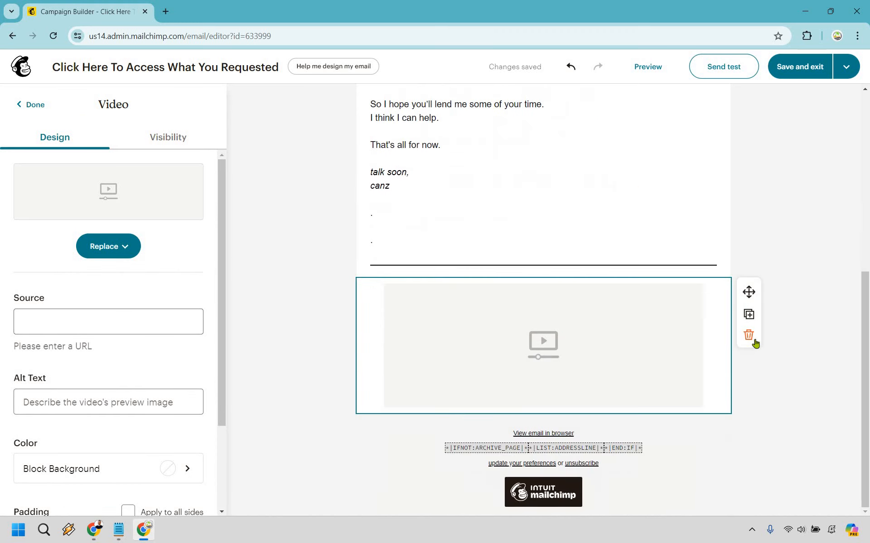
left_click(749, 336)
left_click(717, 402)
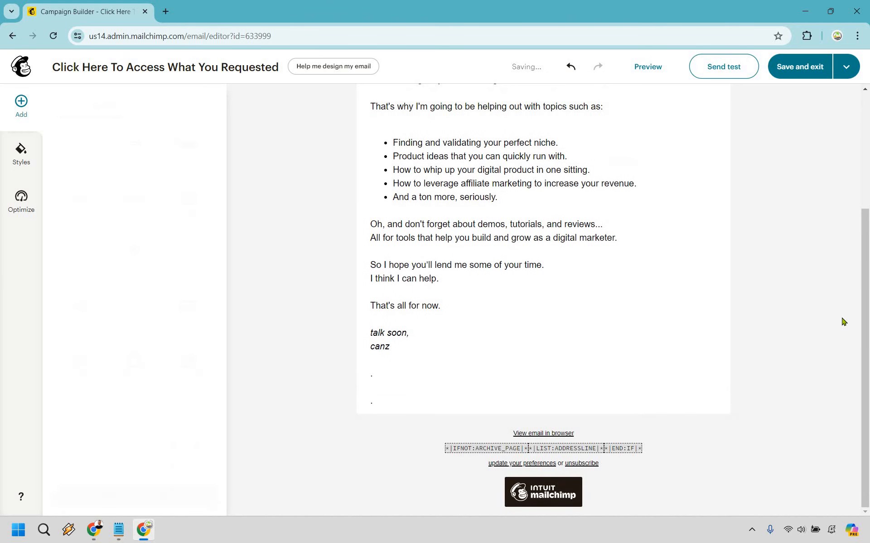
Preview the email in desktop view and check its text and the "Click Here To Access What You Requested" link
scroll(842, 318, "up", 4)
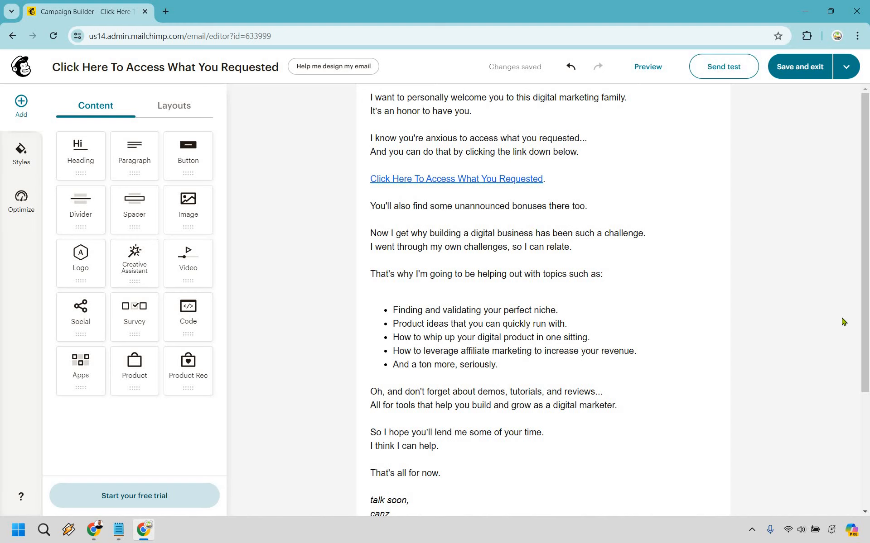
left_click(647, 67)
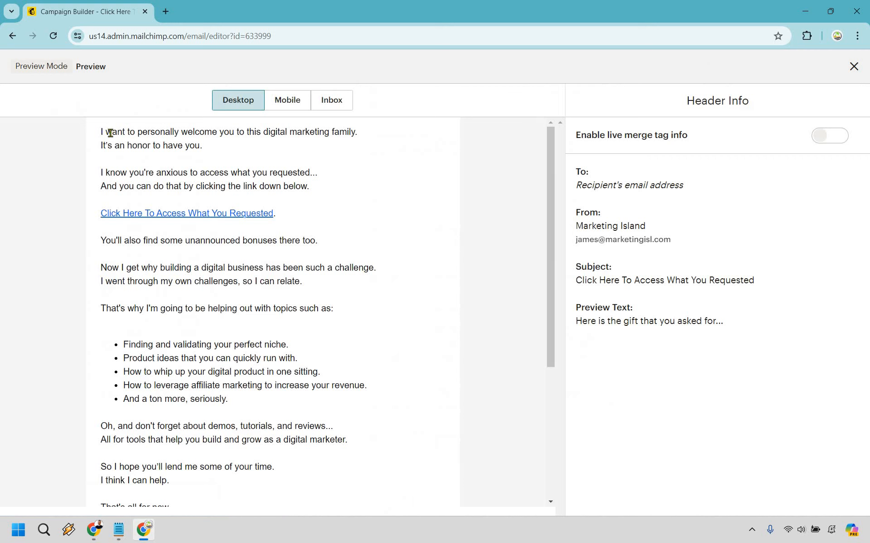
left_click_drag(328, 426, 312, 409)
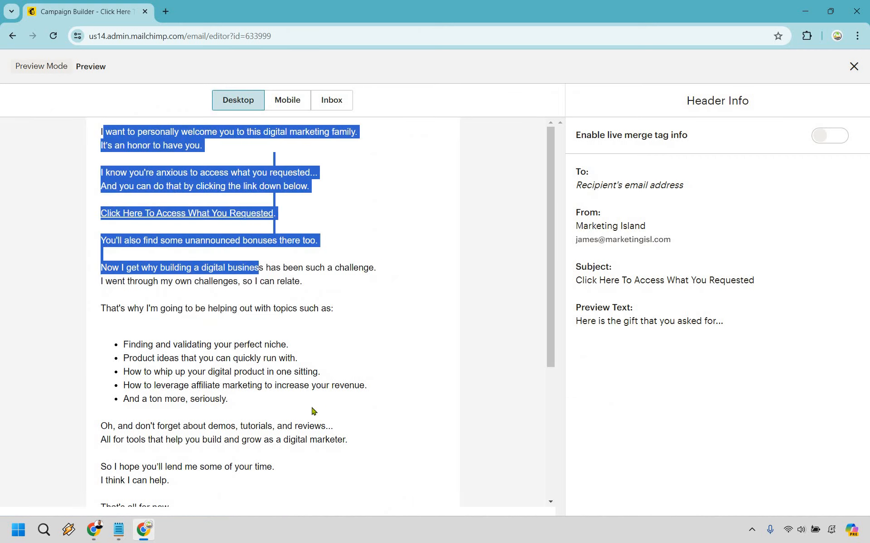
left_click(237, 215)
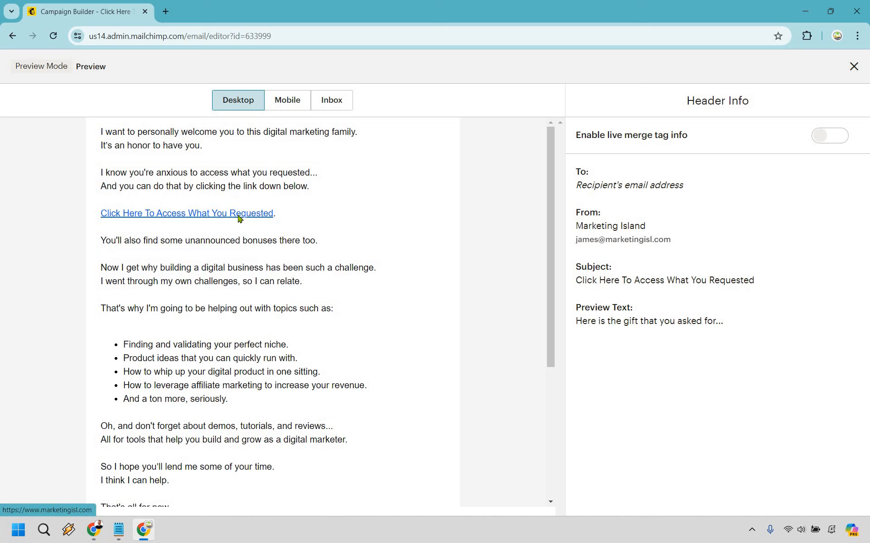
Review the rest of the email in desktop view, including the bulleted topic list and the closing text
scroll(245, 285, "down", 3)
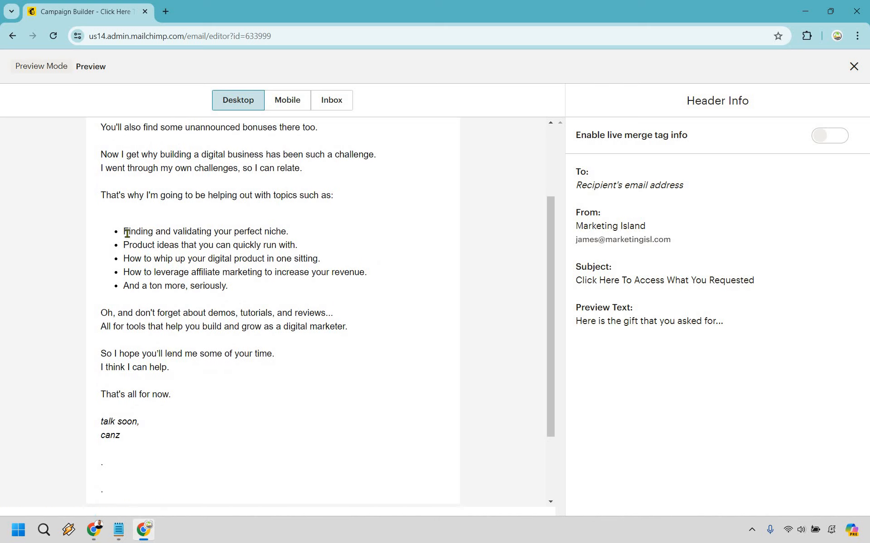
left_click_drag(228, 287, 124, 232)
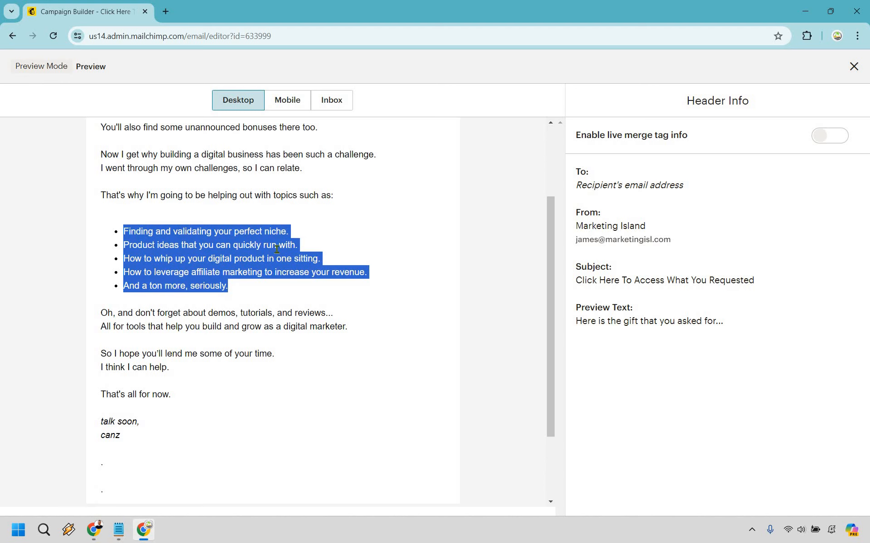
left_click(278, 252)
scroll(278, 252, "down", 3)
scroll(277, 252, "up", 6)
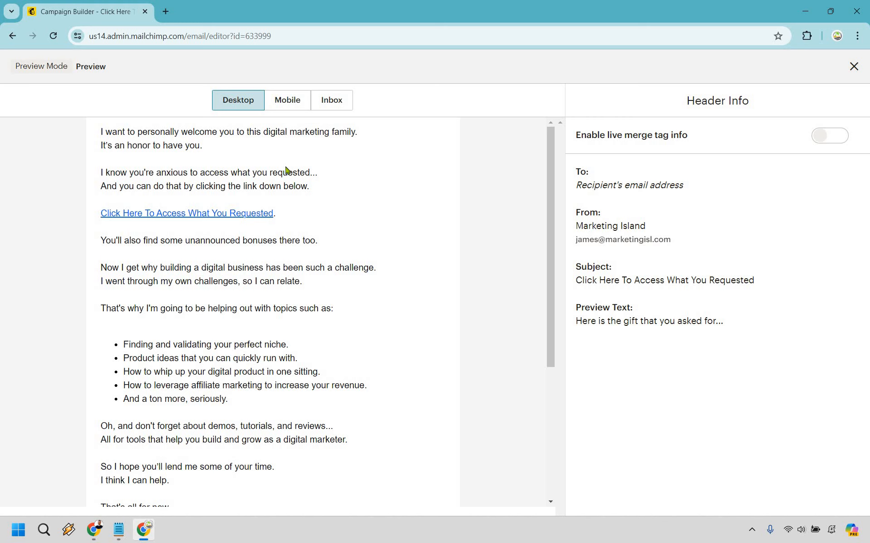
Preview the email in mobile view and check its layout from the opening text down to the footer
left_click(279, 108)
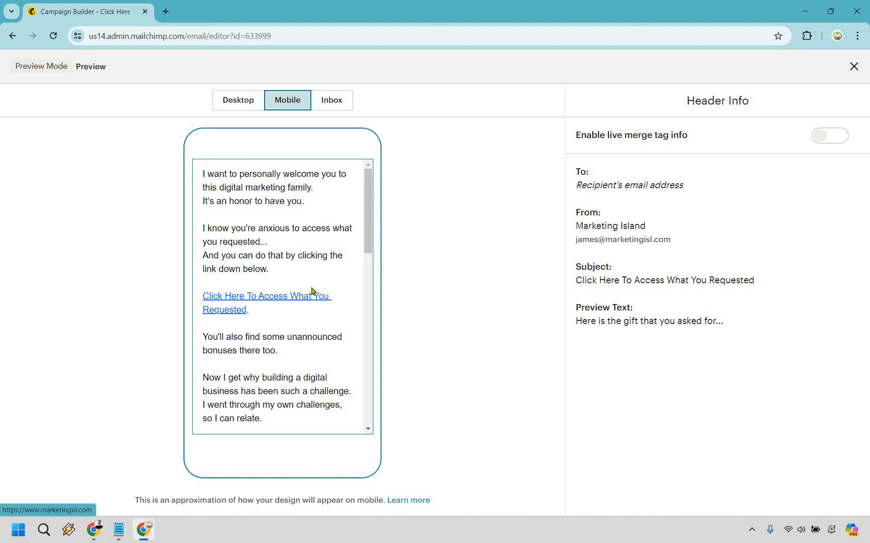
scroll(317, 308, "down", 10)
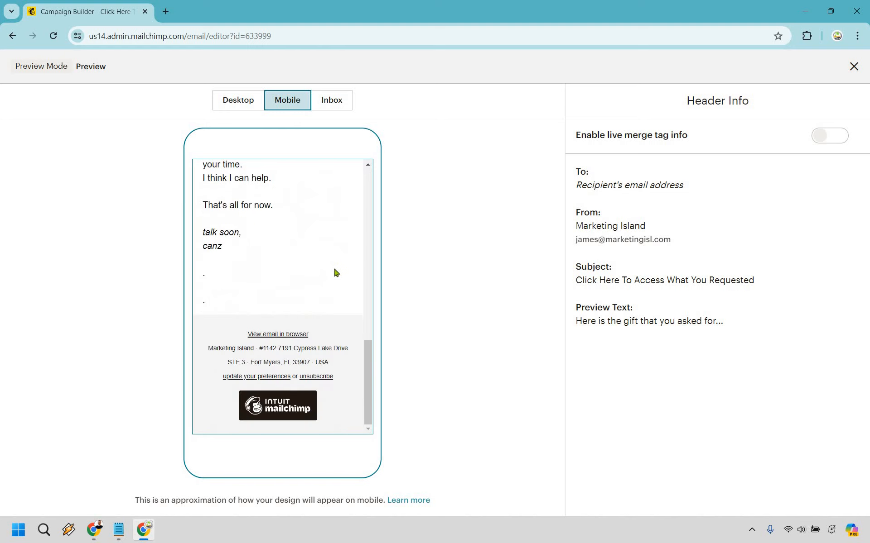
scroll(336, 272, "up", 10)
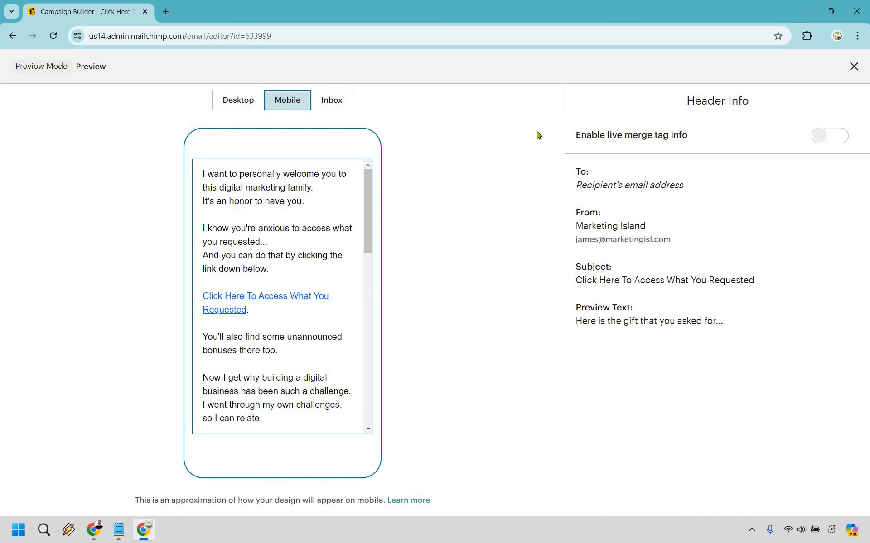
Close the preview, then save the email design and exit to the campaign overview
left_click(854, 67)
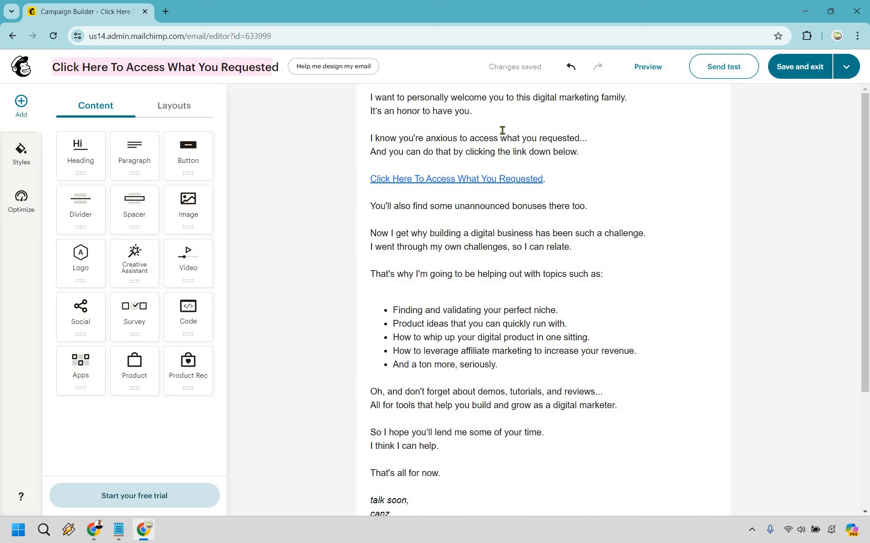
left_click(564, 181)
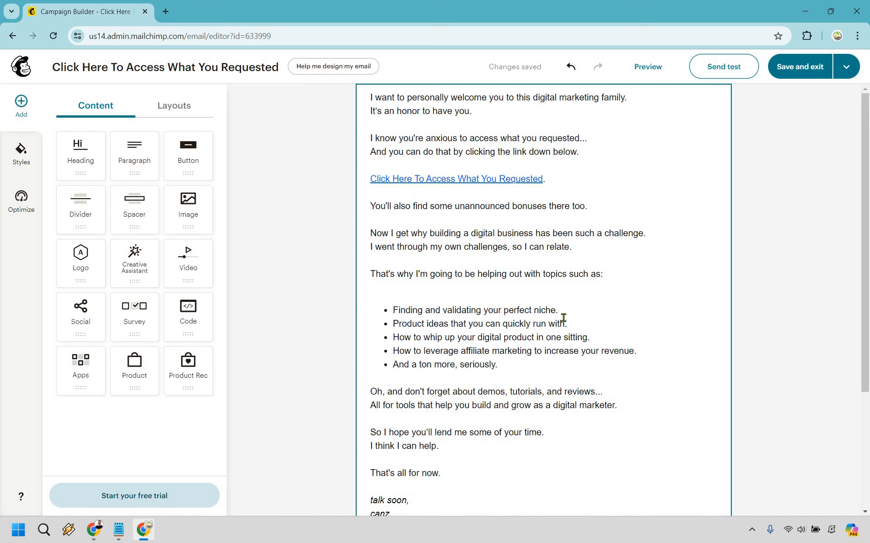
left_click(792, 70)
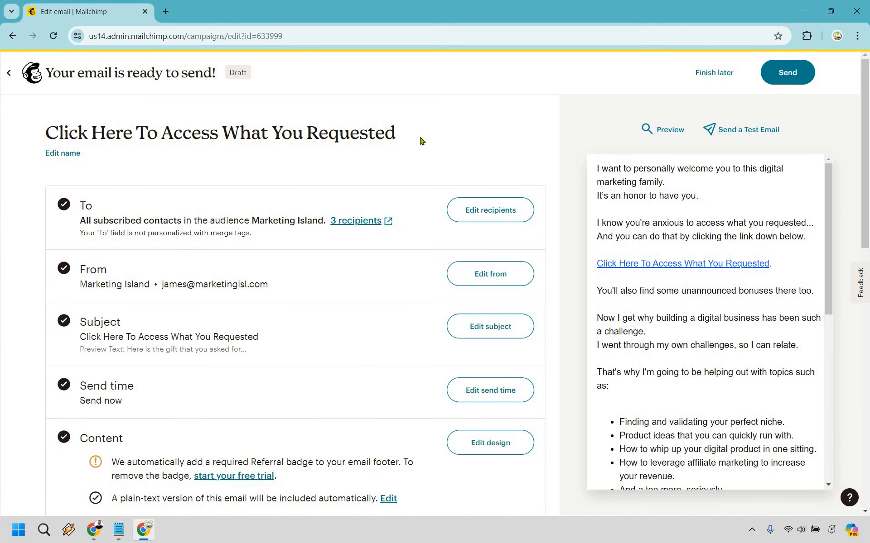
Review the campaign's Settings & Tracking options and save them with Track opens and Track clicks enabled
scroll(420, 140, "down", 15)
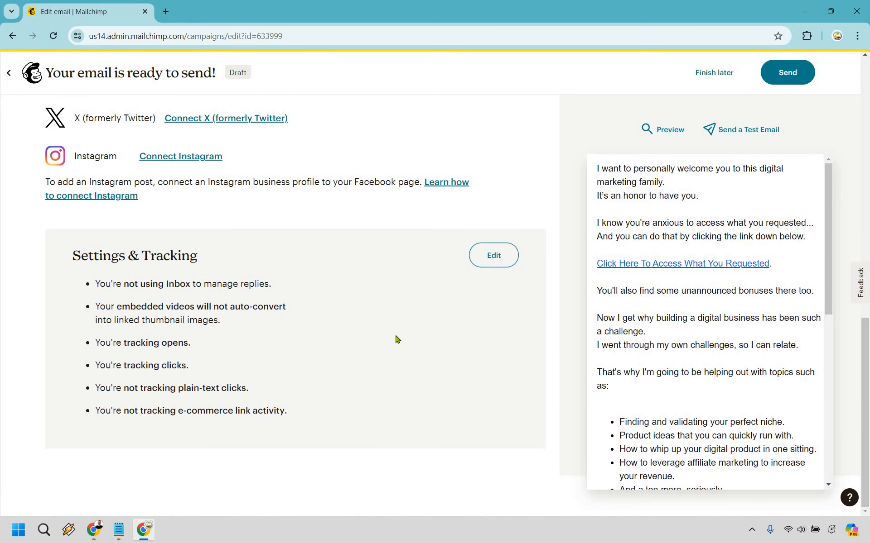
left_click(489, 262)
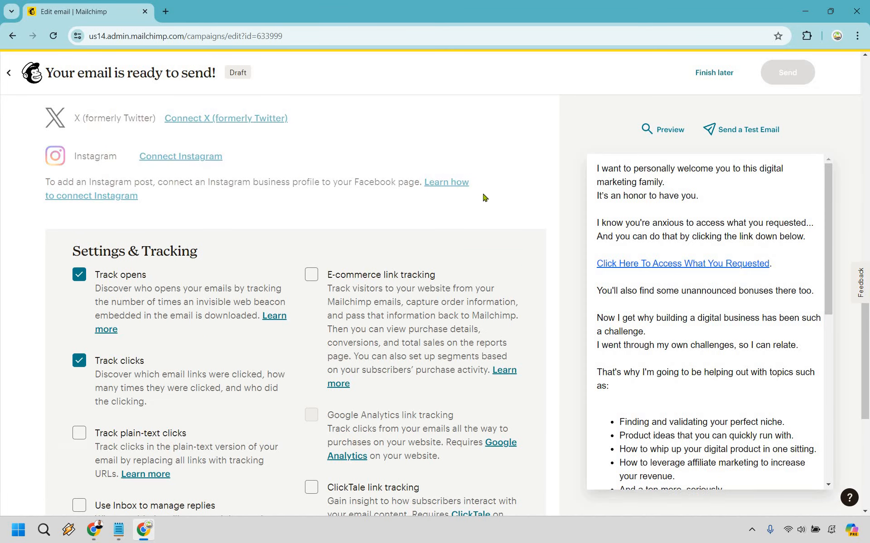
scroll(483, 195, "down", 3)
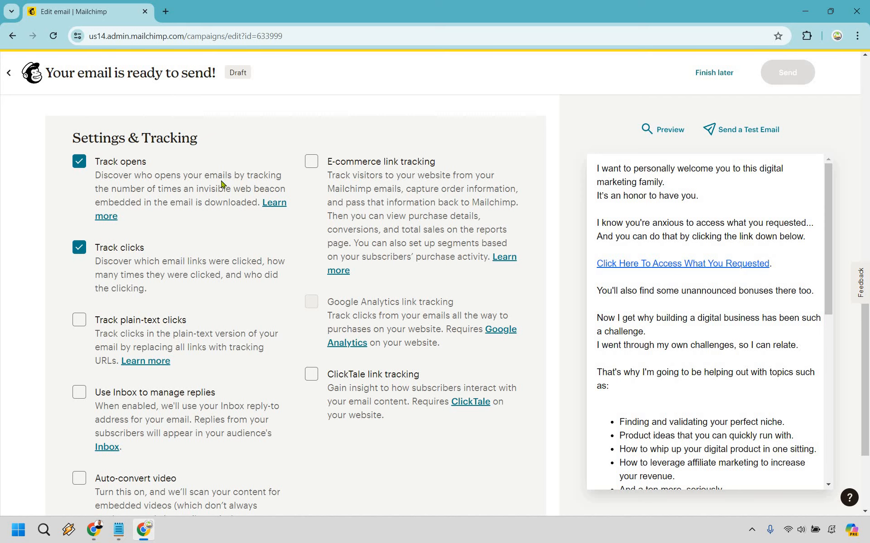
scroll(221, 200, "down", 1)
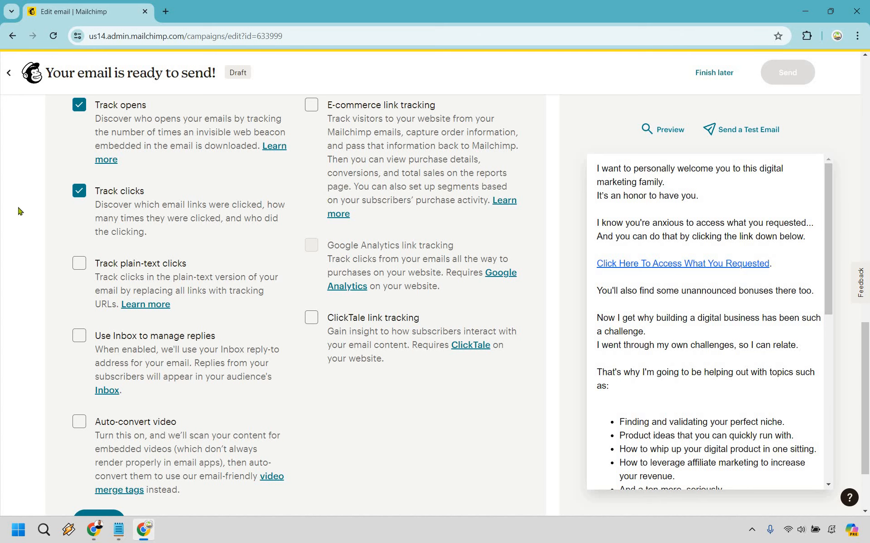
scroll(150, 267, "up", 2)
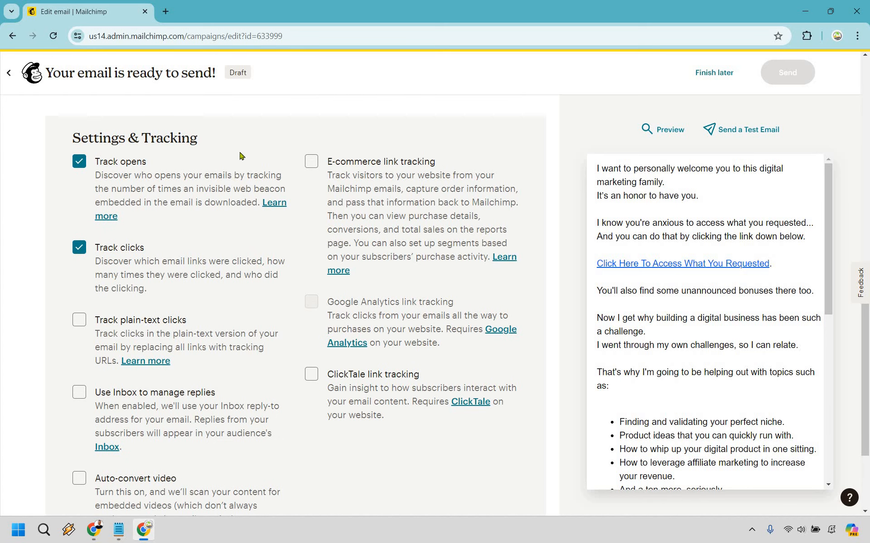
scroll(231, 185, "down", 3)
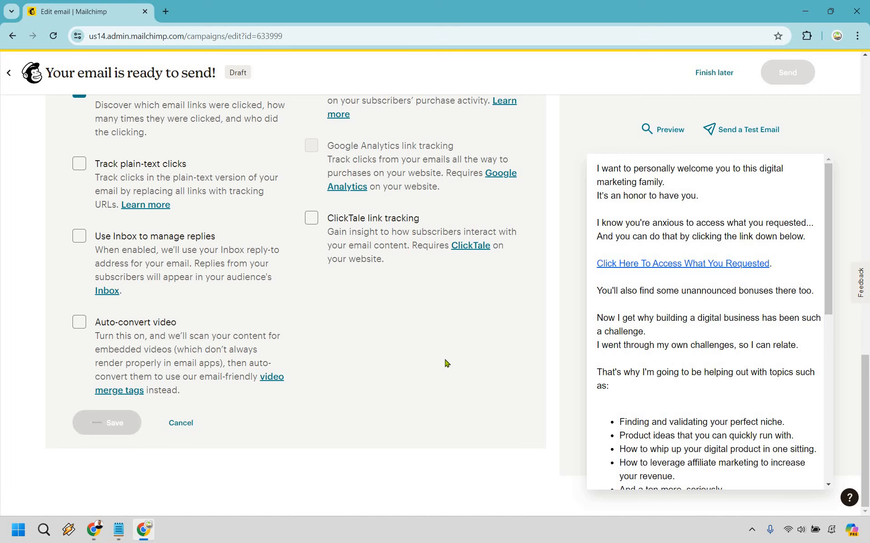
scroll(434, 367, "up", 12)
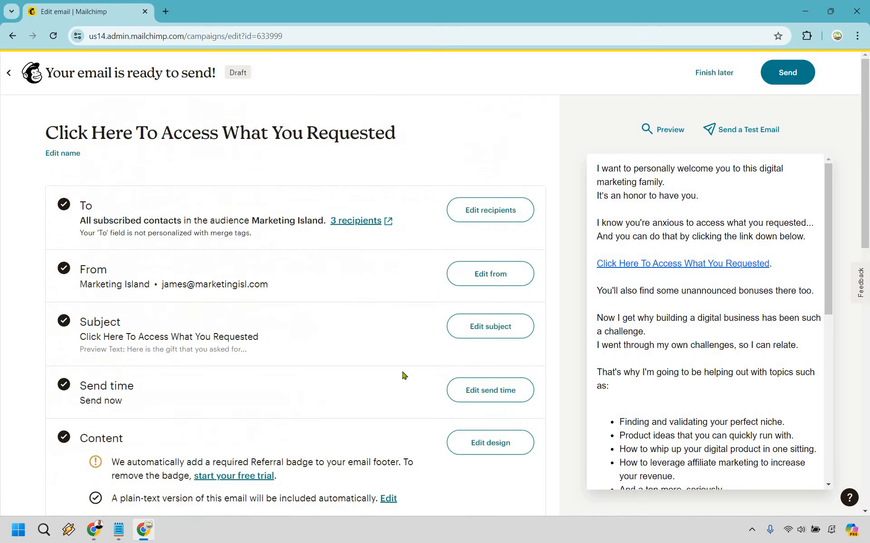